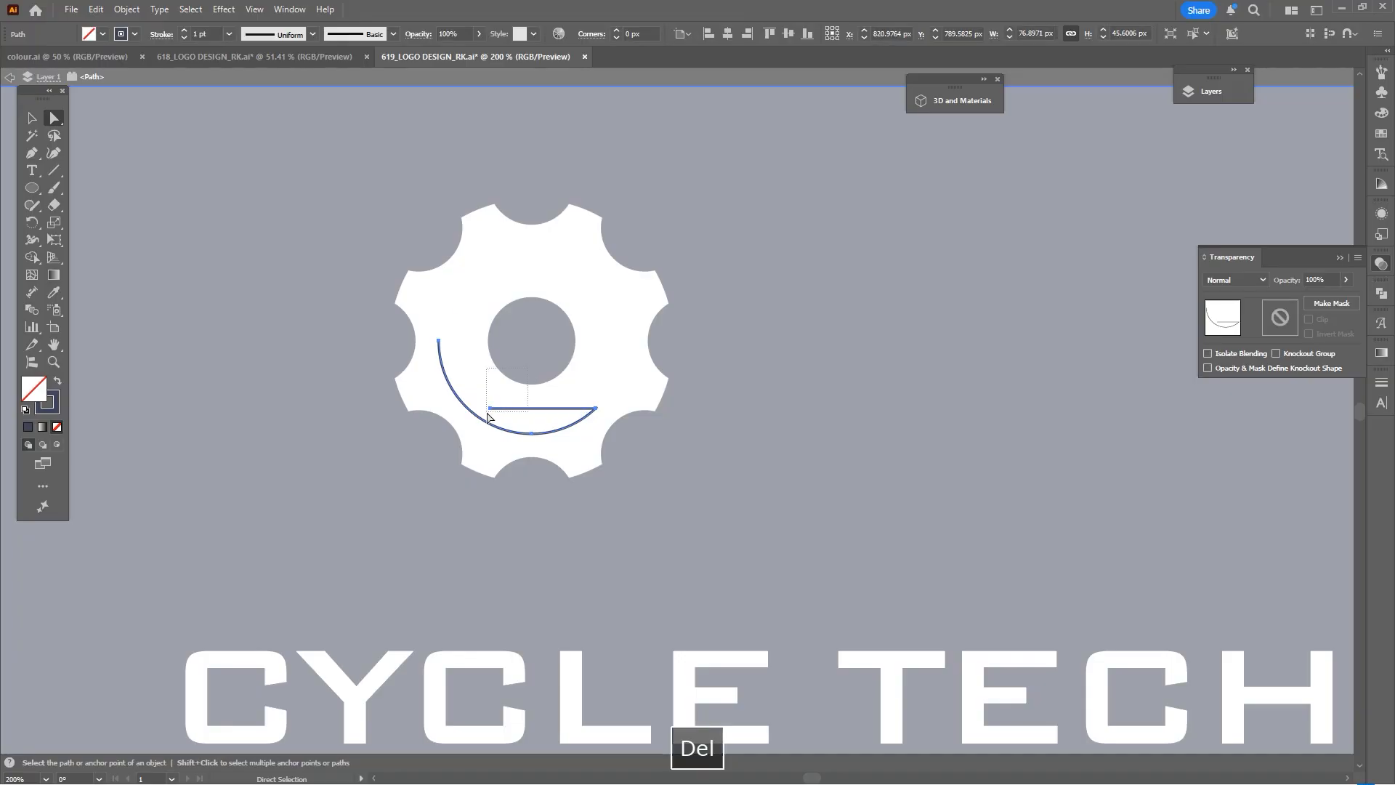
Delete the straight segment joining the curved line's ends on the gear, leaving an open arc below the hub
drag(487, 413, 487, 412)
key(Delete)
click(626, 400)
key(space)
drag(644, 395, 639, 401)
Set the arc's stroke to 4 pt with a width profile tapered at both ends, and exit isolation mode
key(v)
click(436, 363)
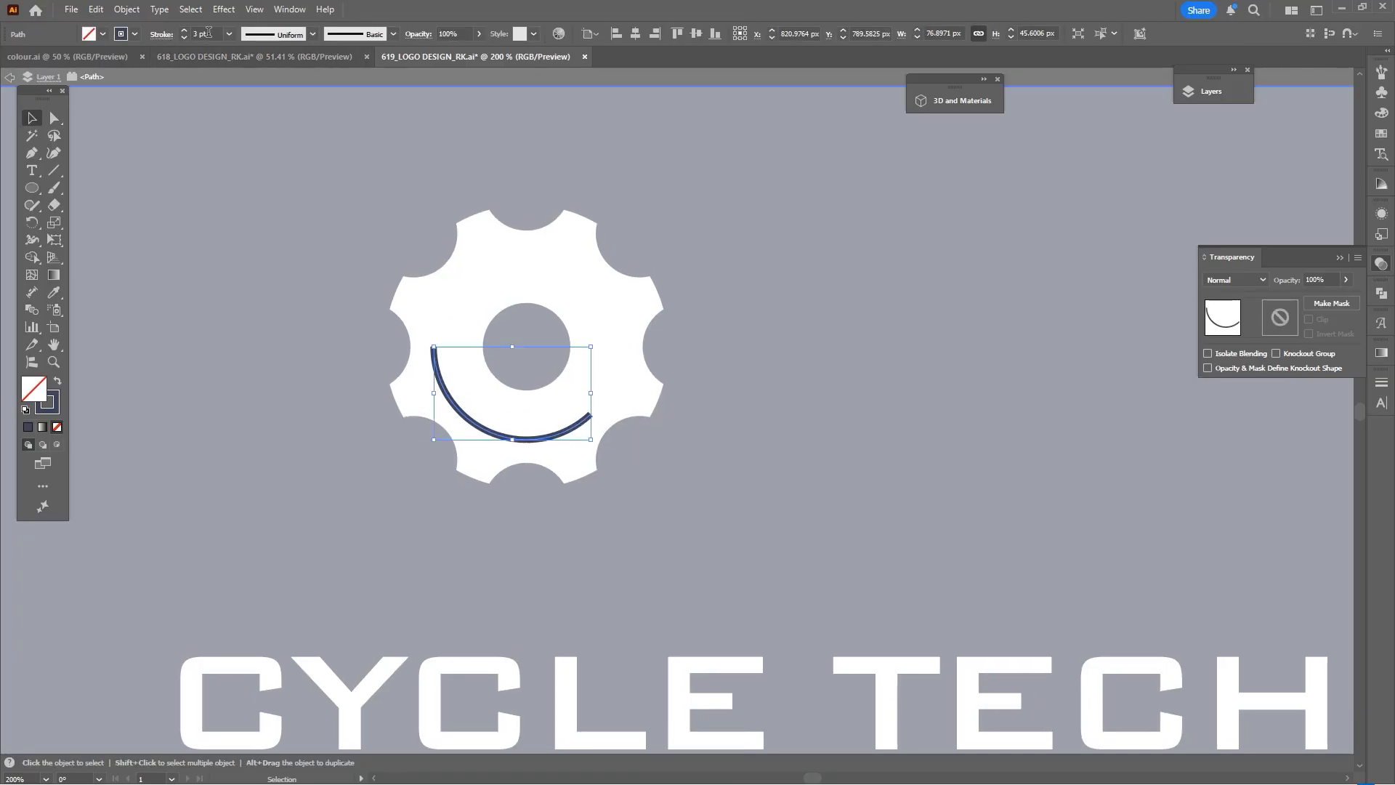
click(184, 30)
click(277, 34)
click(270, 82)
click(242, 220)
scroll(675, 335, down, 2)
double_click(734, 327)
Draw an open path from the gear's hub diagonally up and then horizontally, about 249 px wide and 106 px high
key(space)
mouse_move(738, 348)
mouse_down()
mouse_move(708, 377)
mouse_move(674, 359)
mouse_up()
key(p)
scroll(552, 359, up, 2)
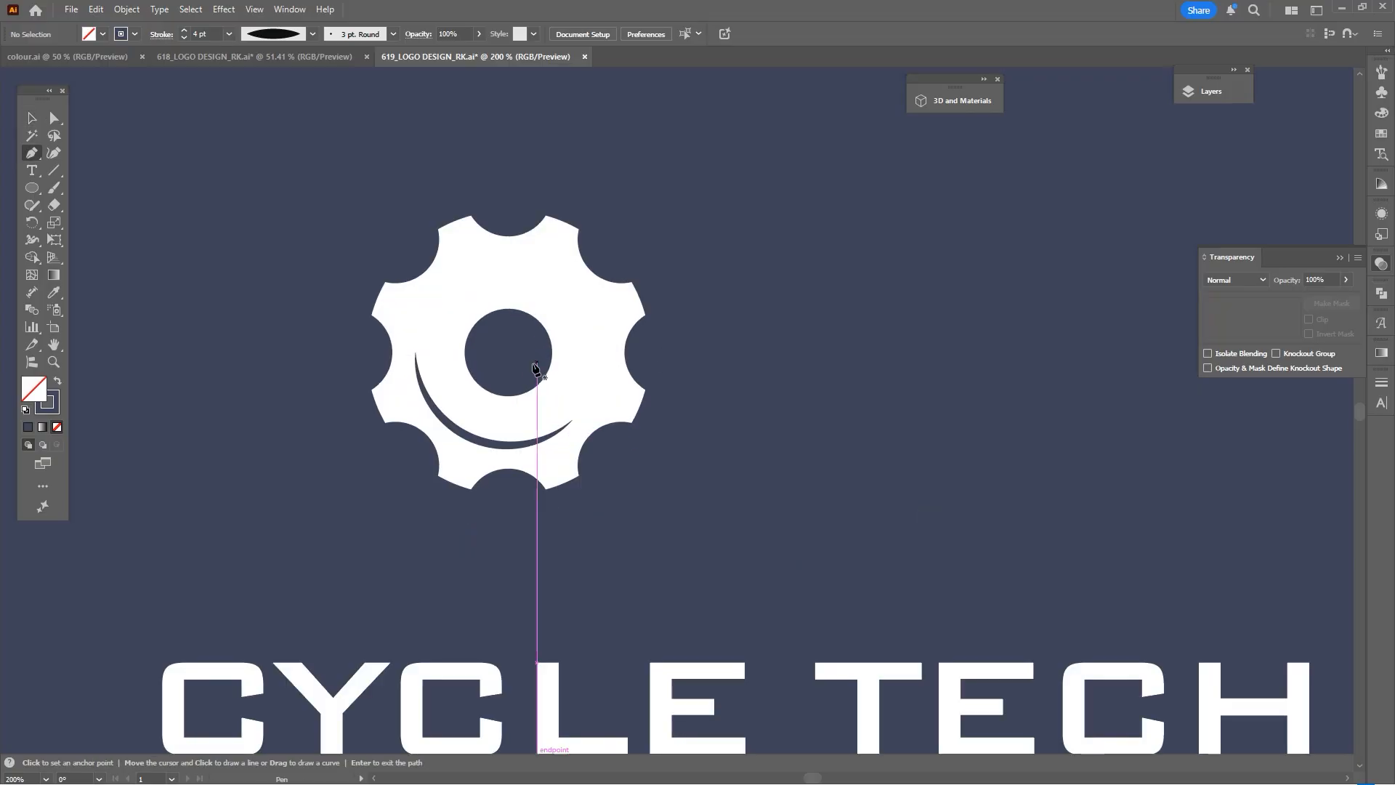
key(space)
drag(646, 218, 624, 281)
click(628, 279)
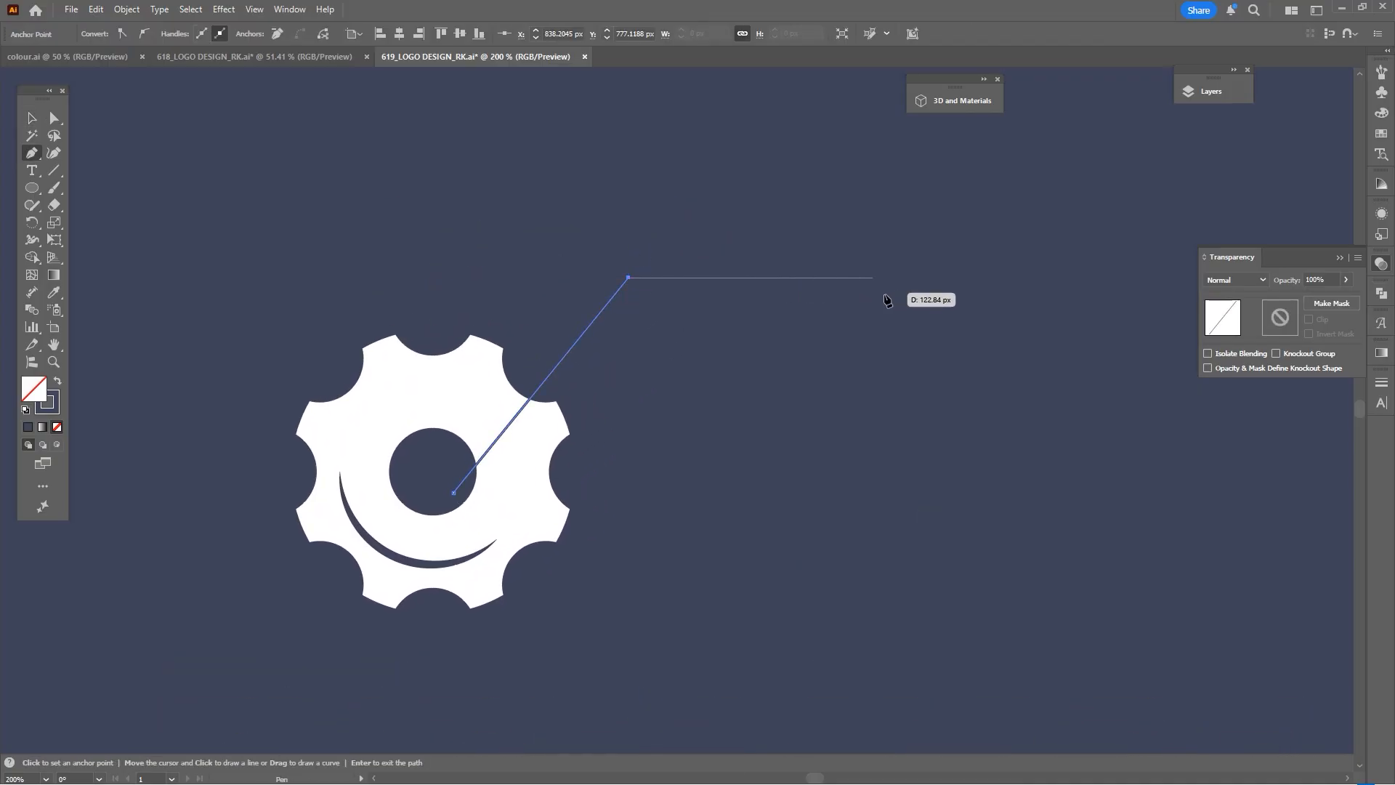
shift+click(963, 311)
key(space)
drag(895, 379, 863, 379)
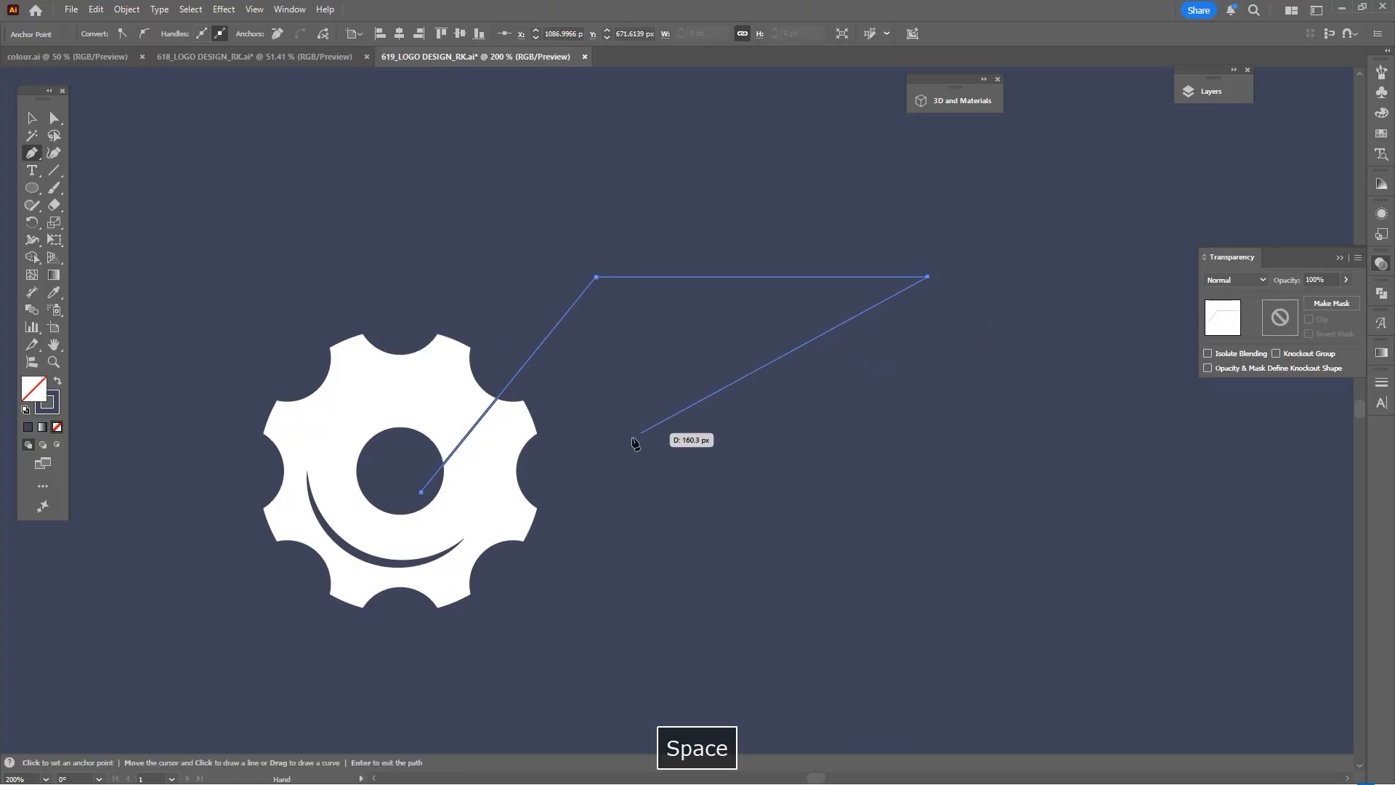
Give the frame path a white 14 pt stroke with no fill
key(i)
click(503, 467)
key(shift+x)
key(v)
scroll(205, 33, up, 19)
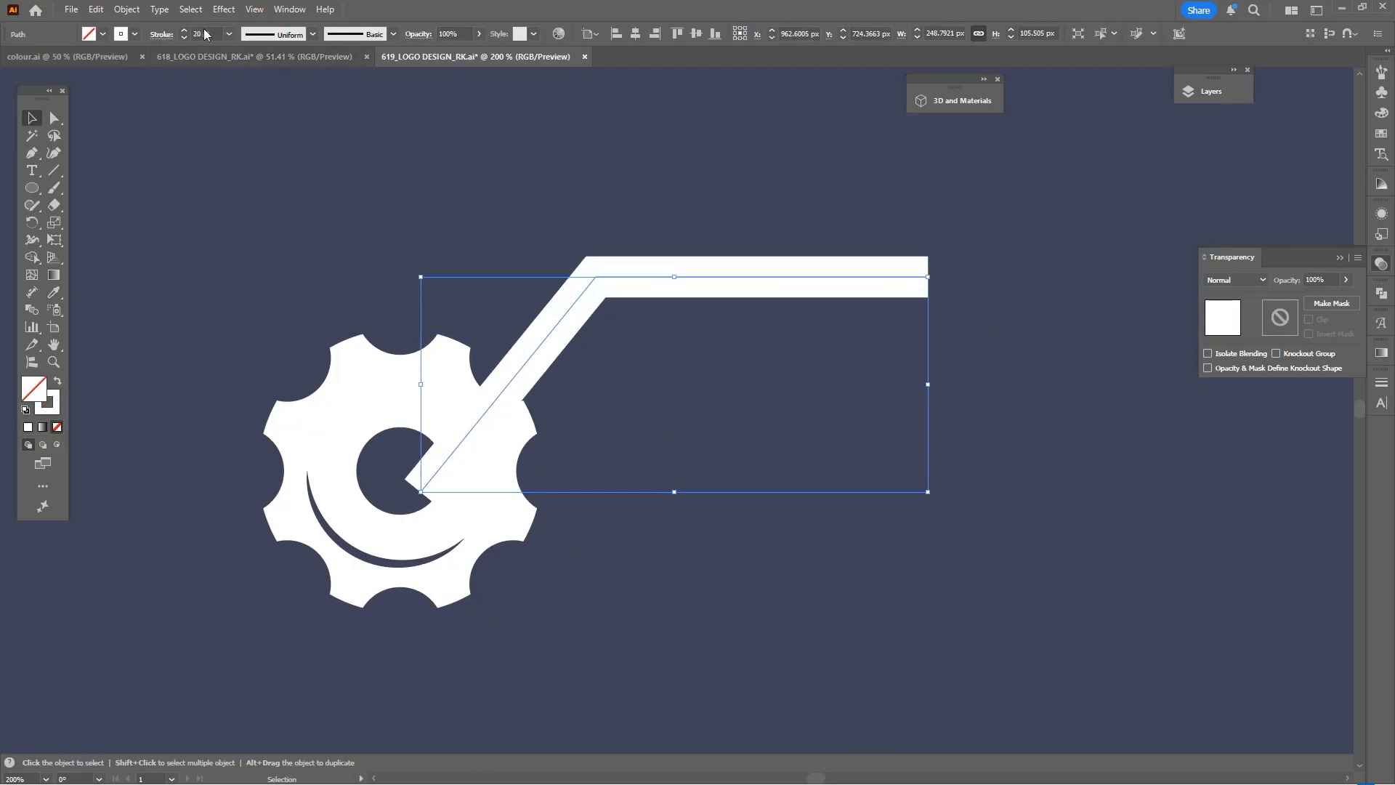
scroll(205, 33, down, 2)
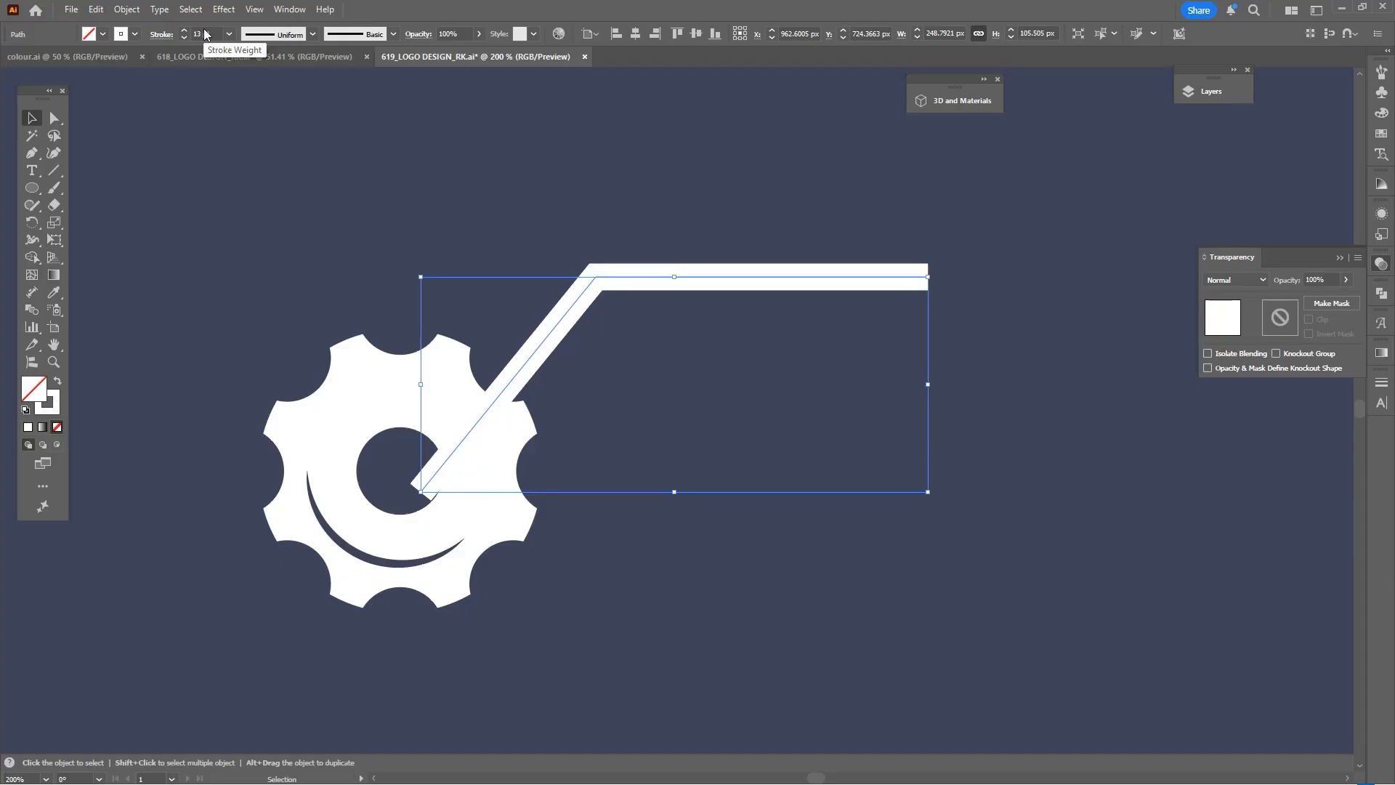
key(a)
click(777, 218)
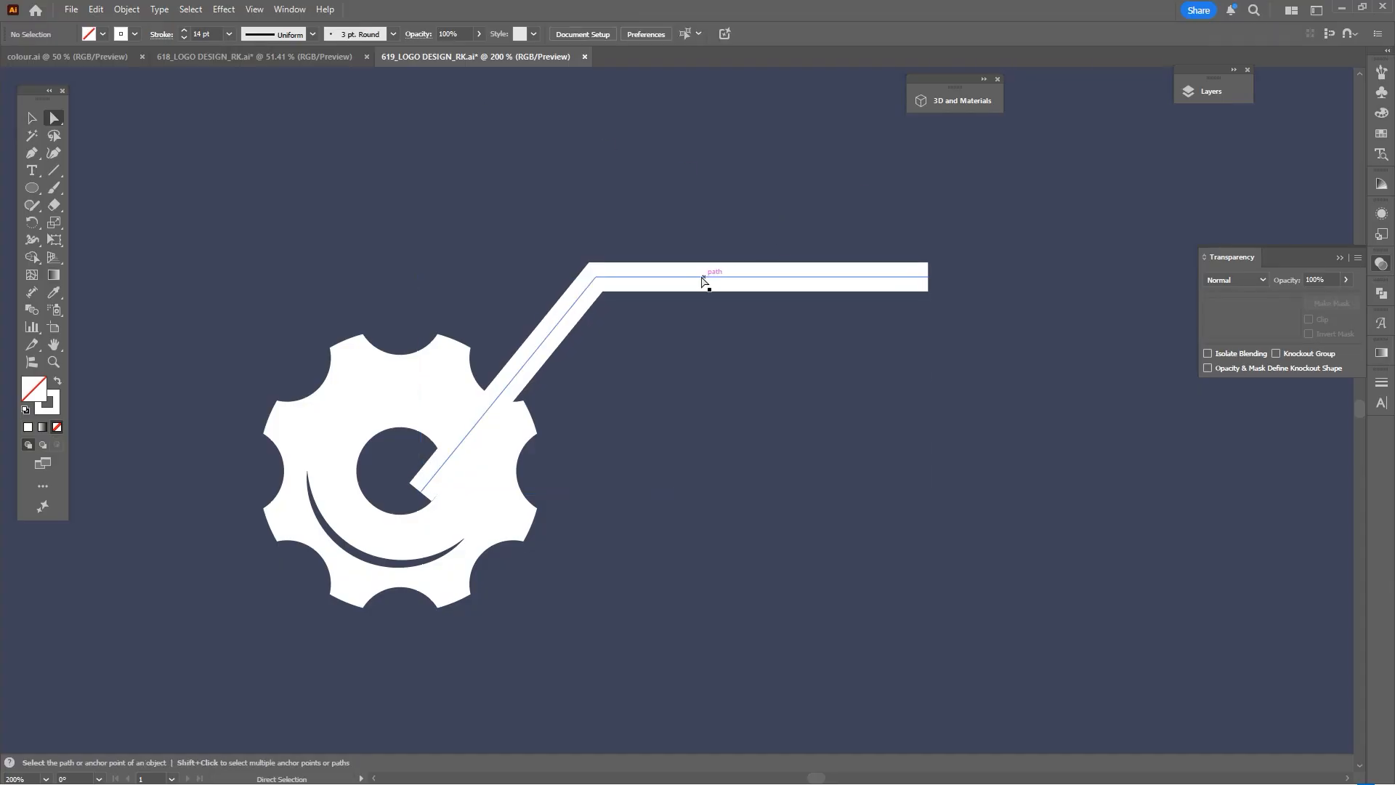
drag(704, 279, 659, 288)
key(ctrl+z)
key(space)
key(v)
click(650, 398)
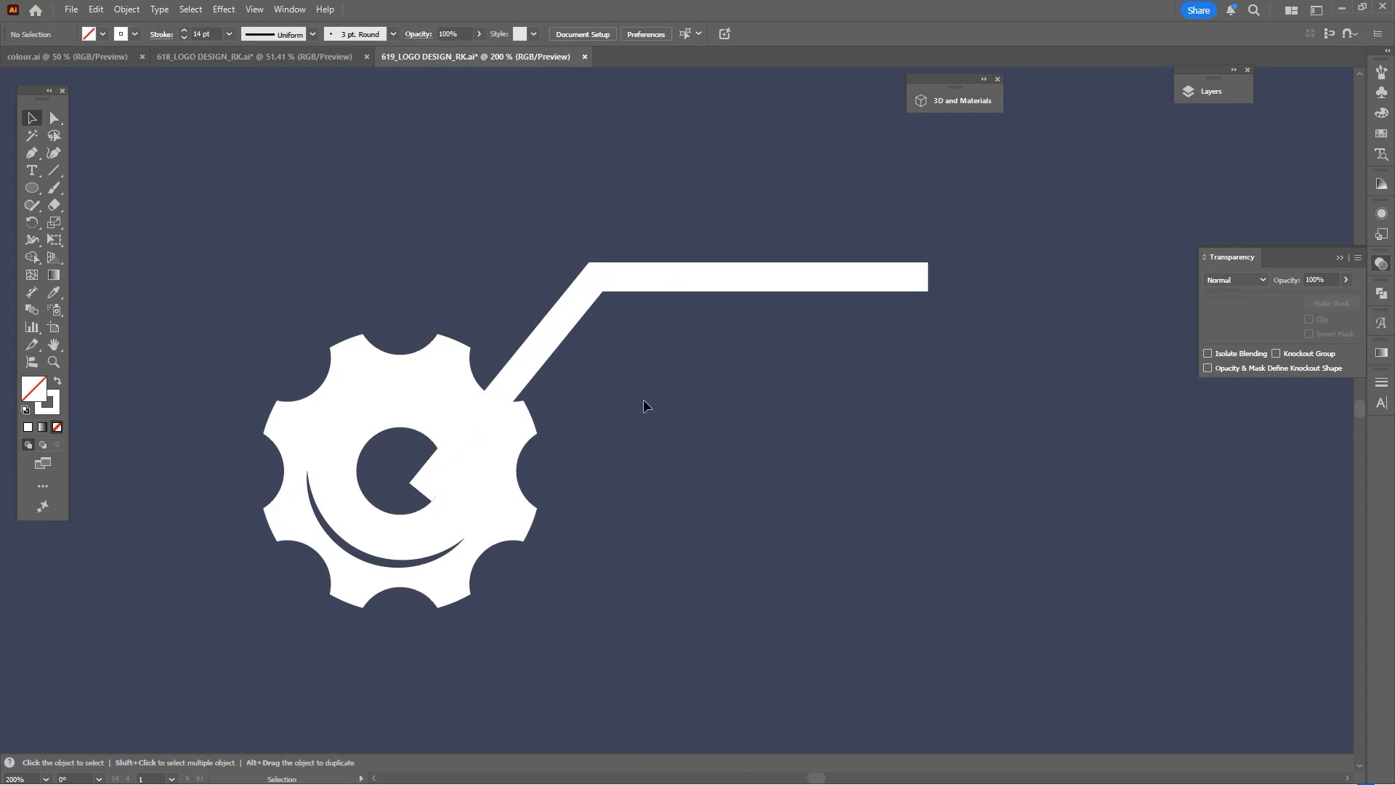
key(space)
ctrl+click(601, 377)
click(535, 294)
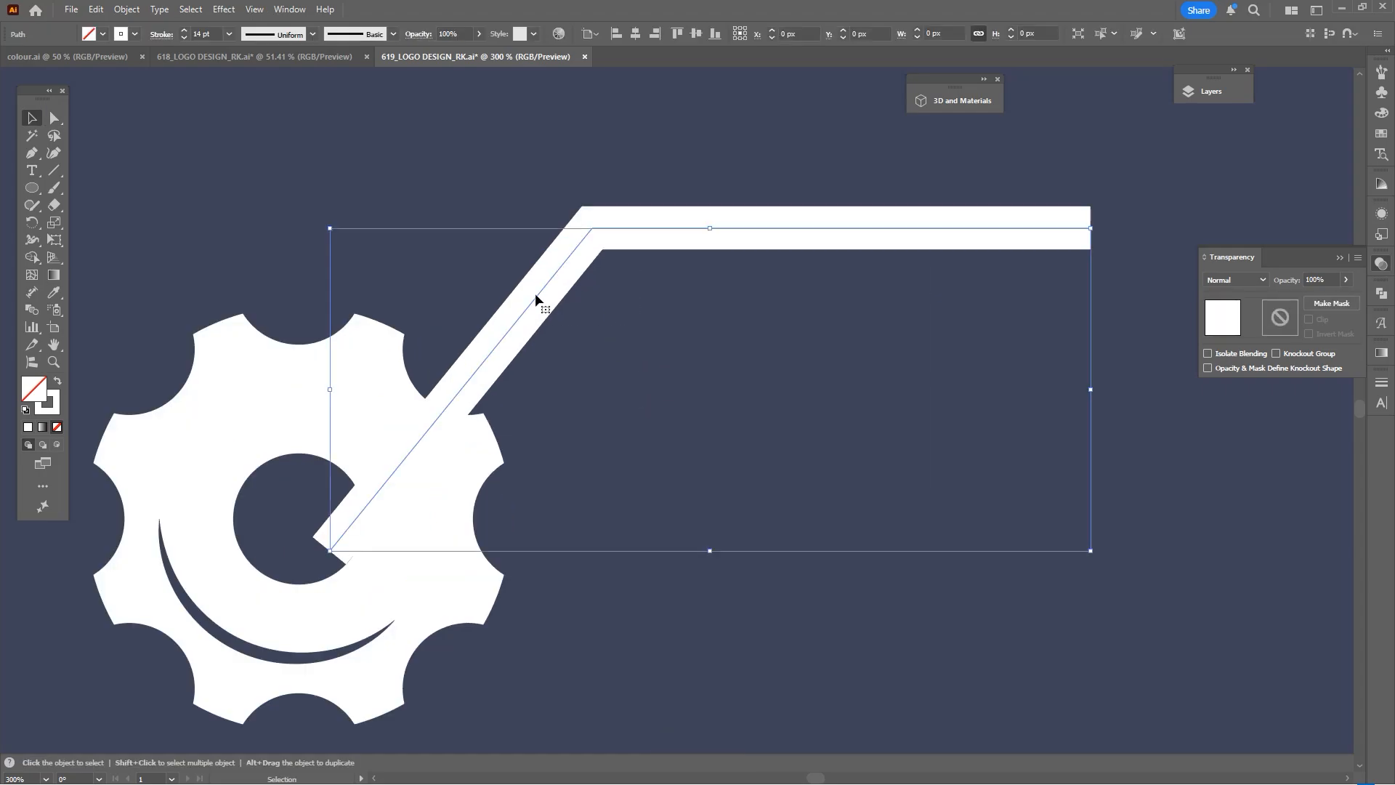
ctrl+alt+click(686, 357)
ctrl+alt+click(691, 389)
key(a)
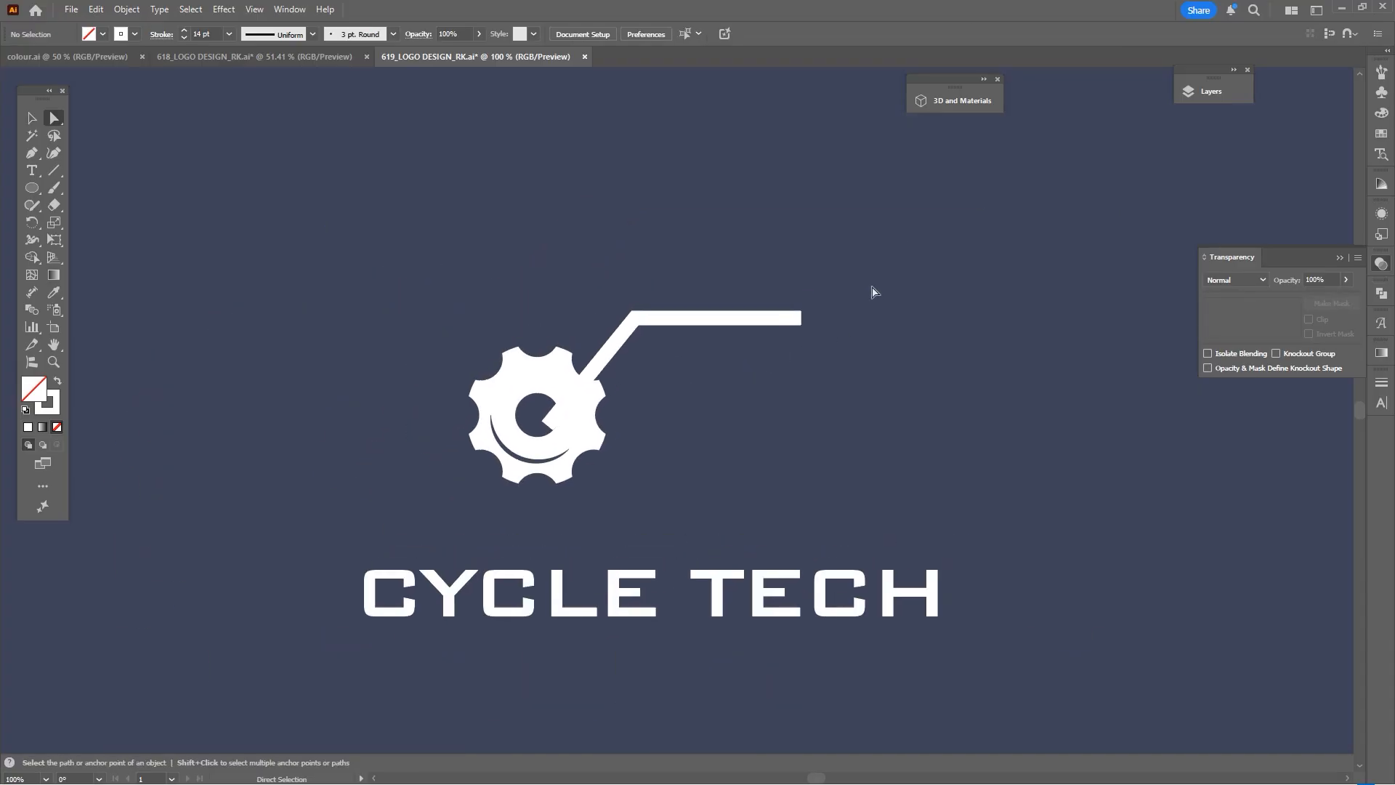
click(759, 388)
Draw a slanted seat tube crossing the frame's corner down to pedal height, ending in a short horizontal segment away from the gear
key(p)
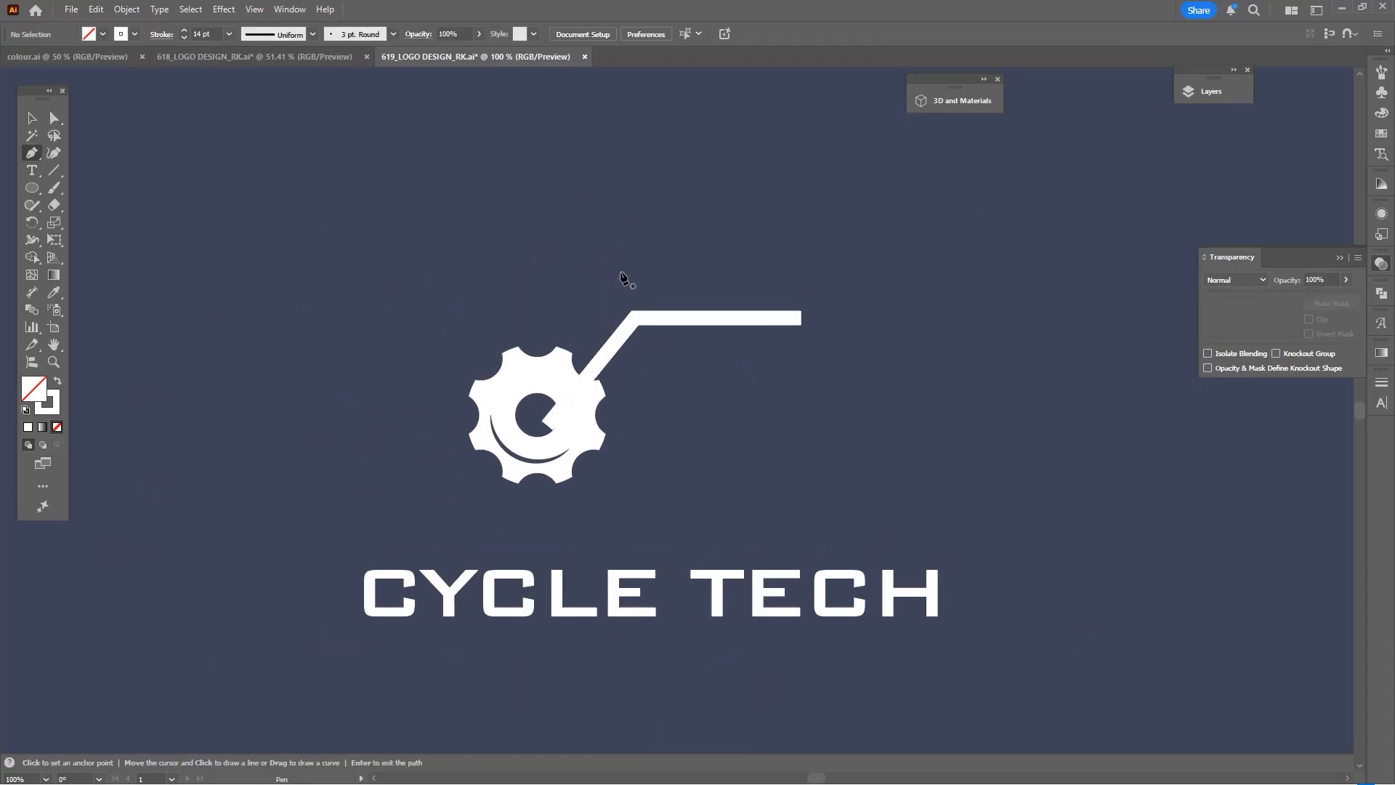
click(676, 442)
click(725, 441)
key(space)
drag(709, 492, 691, 492)
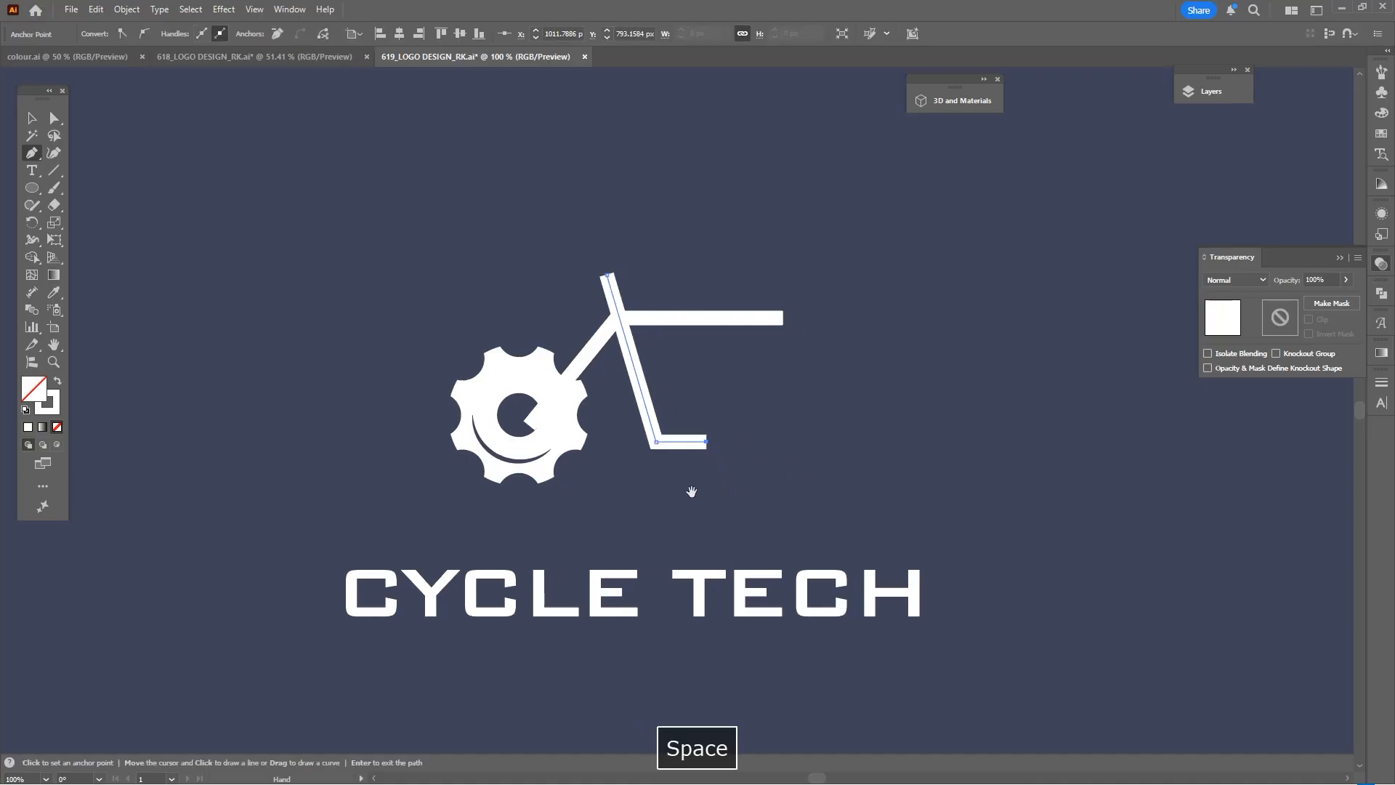
Duplicate the complete gear with its cut-out circles horizontally to the frame's other end as the front wheel
key(v)
drag(593, 491, 471, 354)
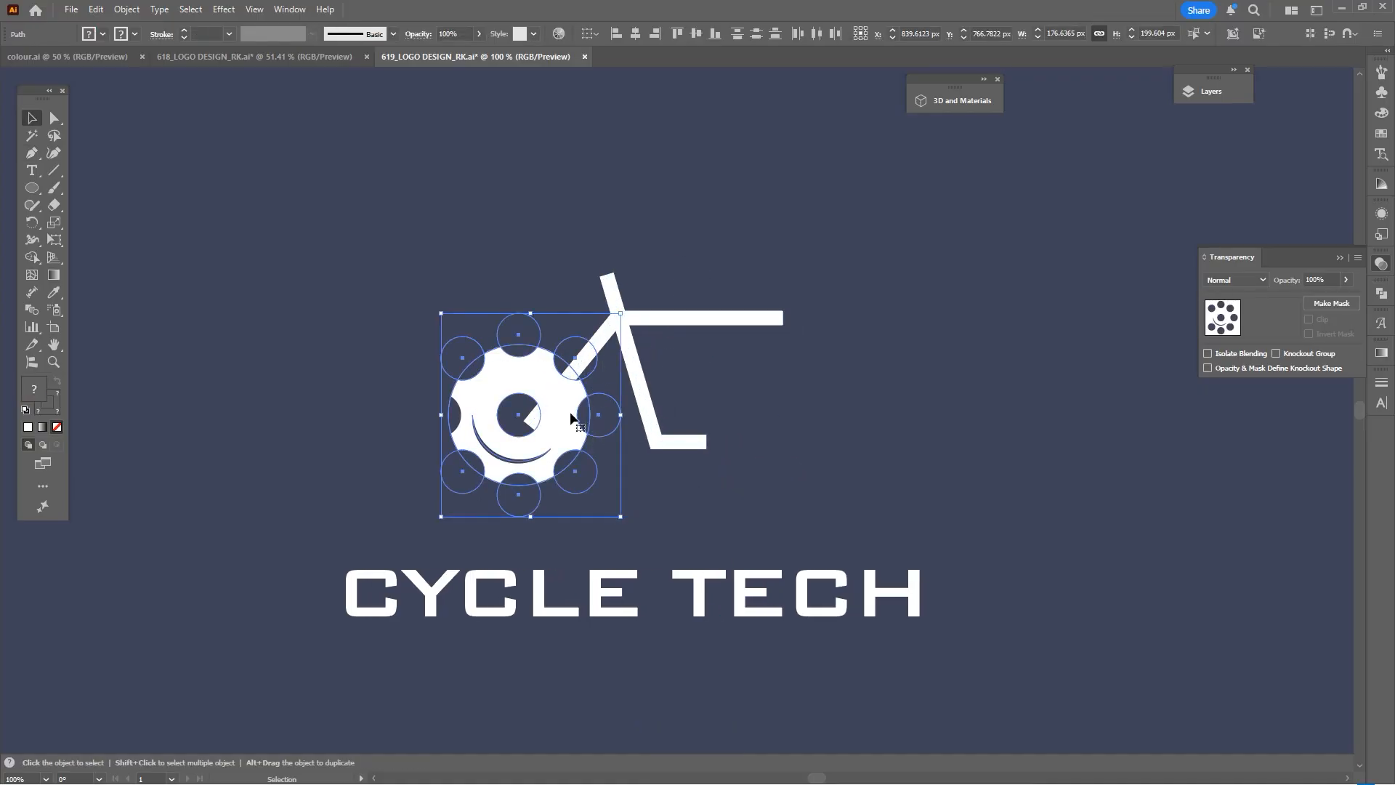
key(ctrl+shift+bracketright)
key(ctrl+z)
drag(555, 436, 854, 464)
click(1006, 398)
key(space)
drag(989, 392, 963, 407)
Draw the fork from the front wheel's hub up past the top tube, continuing into a squared, hooked handlebar
key(p)
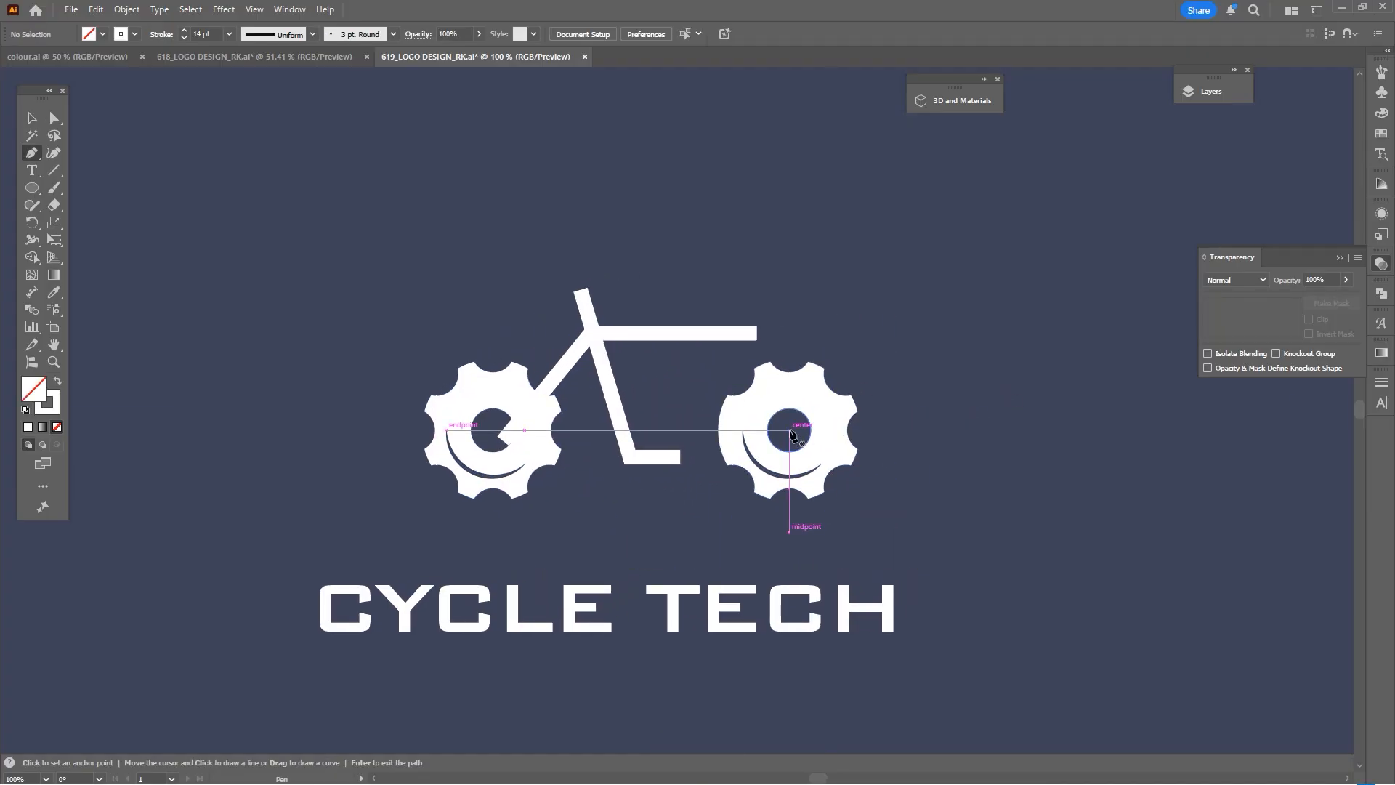
click(795, 430)
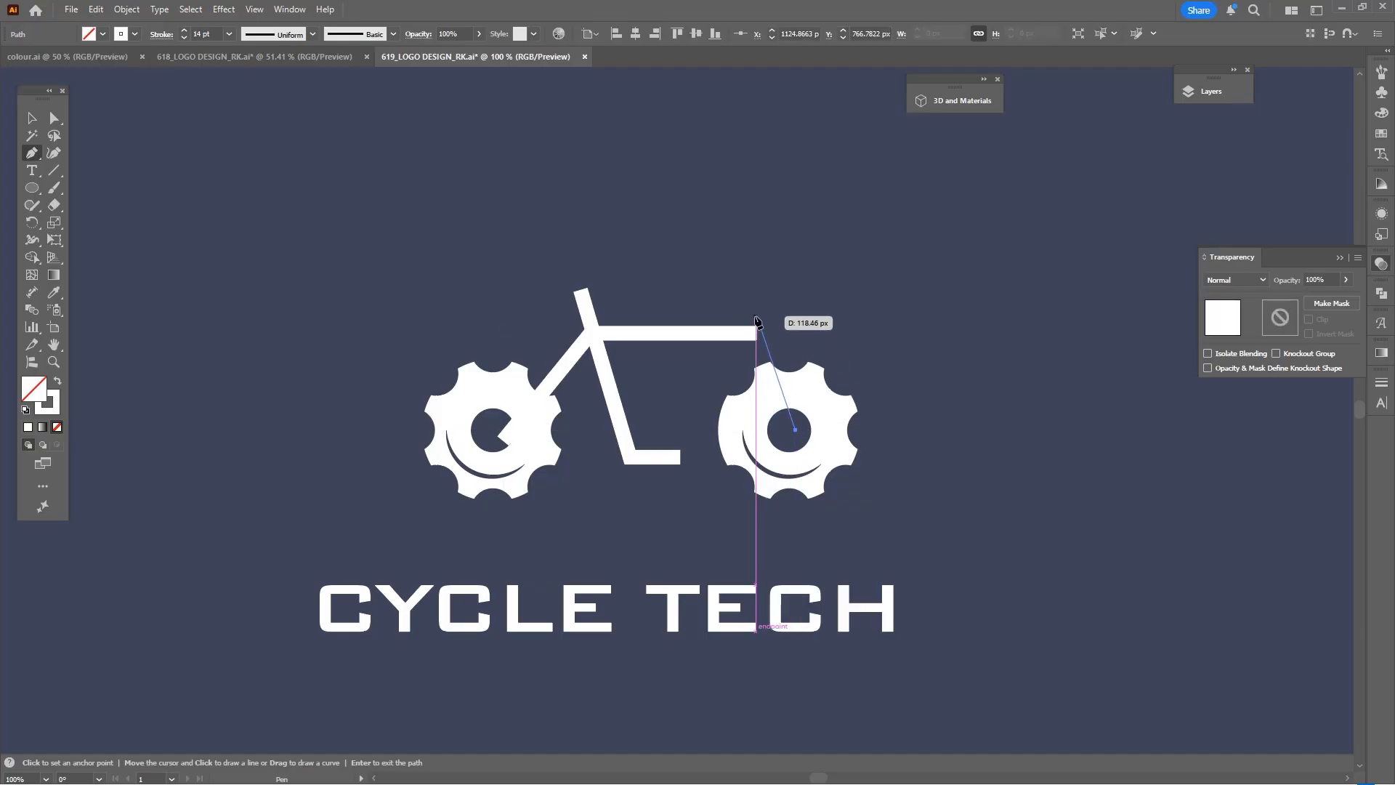
click(738, 283)
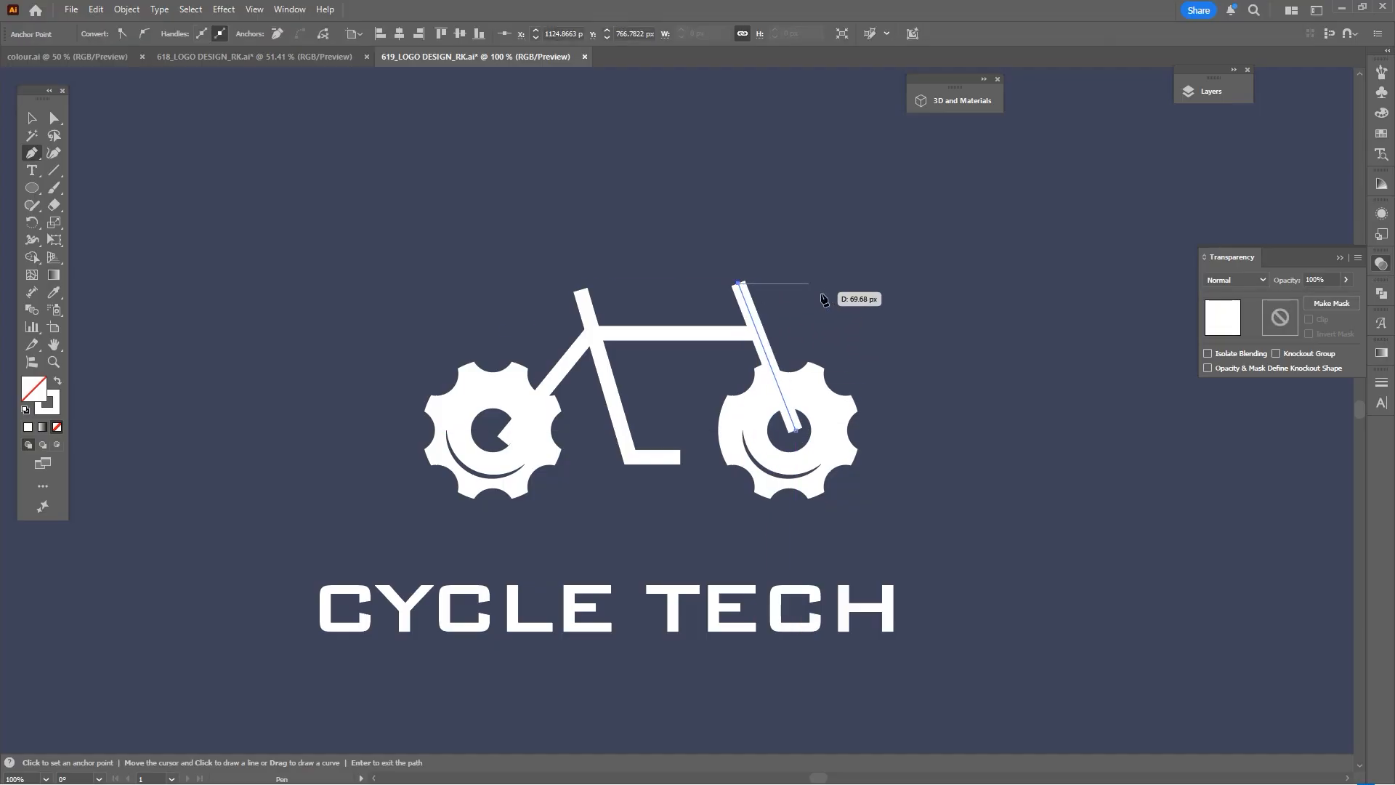
click(821, 320)
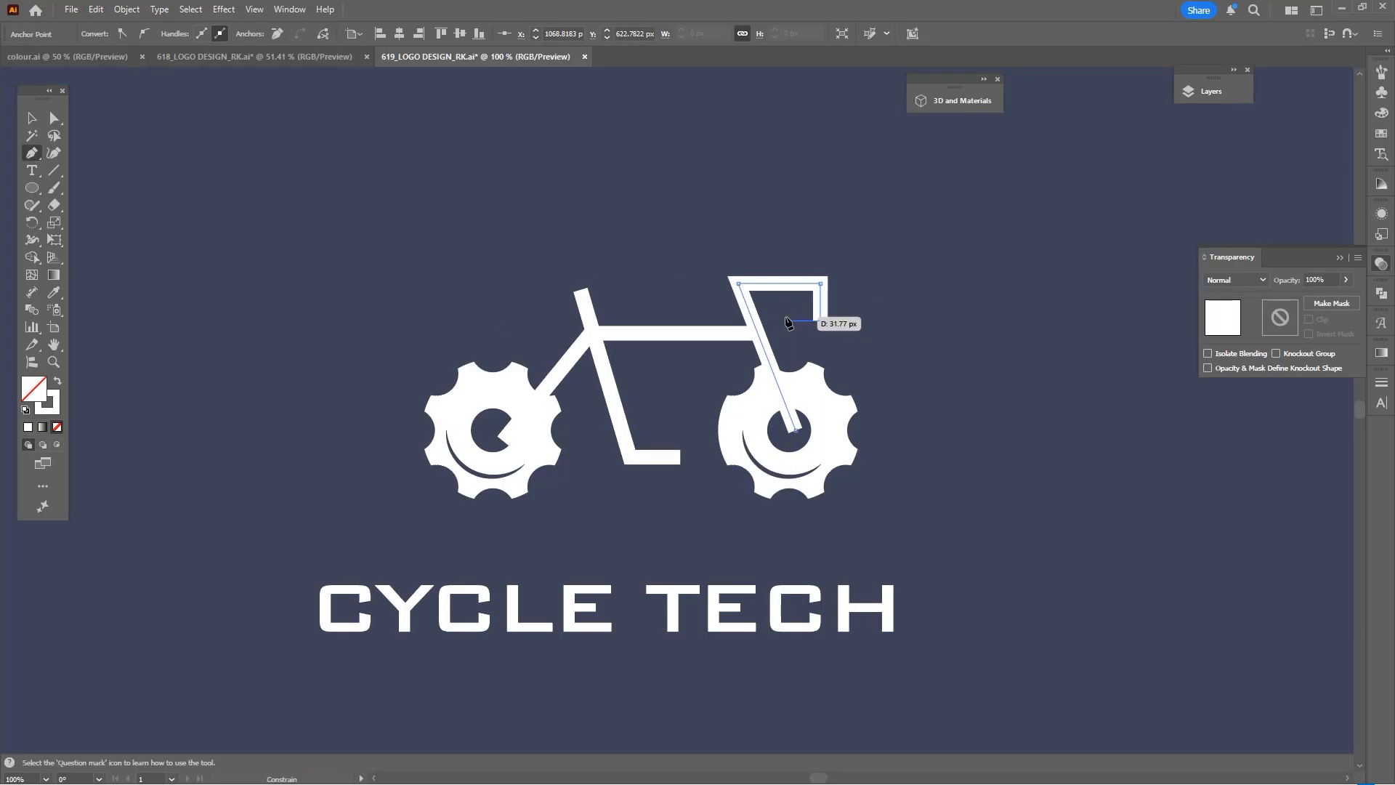
click(783, 320)
Round the handlebar's two outer corners into a smooth curved hook
scroll(846, 300, up, 1)
key(a)
click(869, 271)
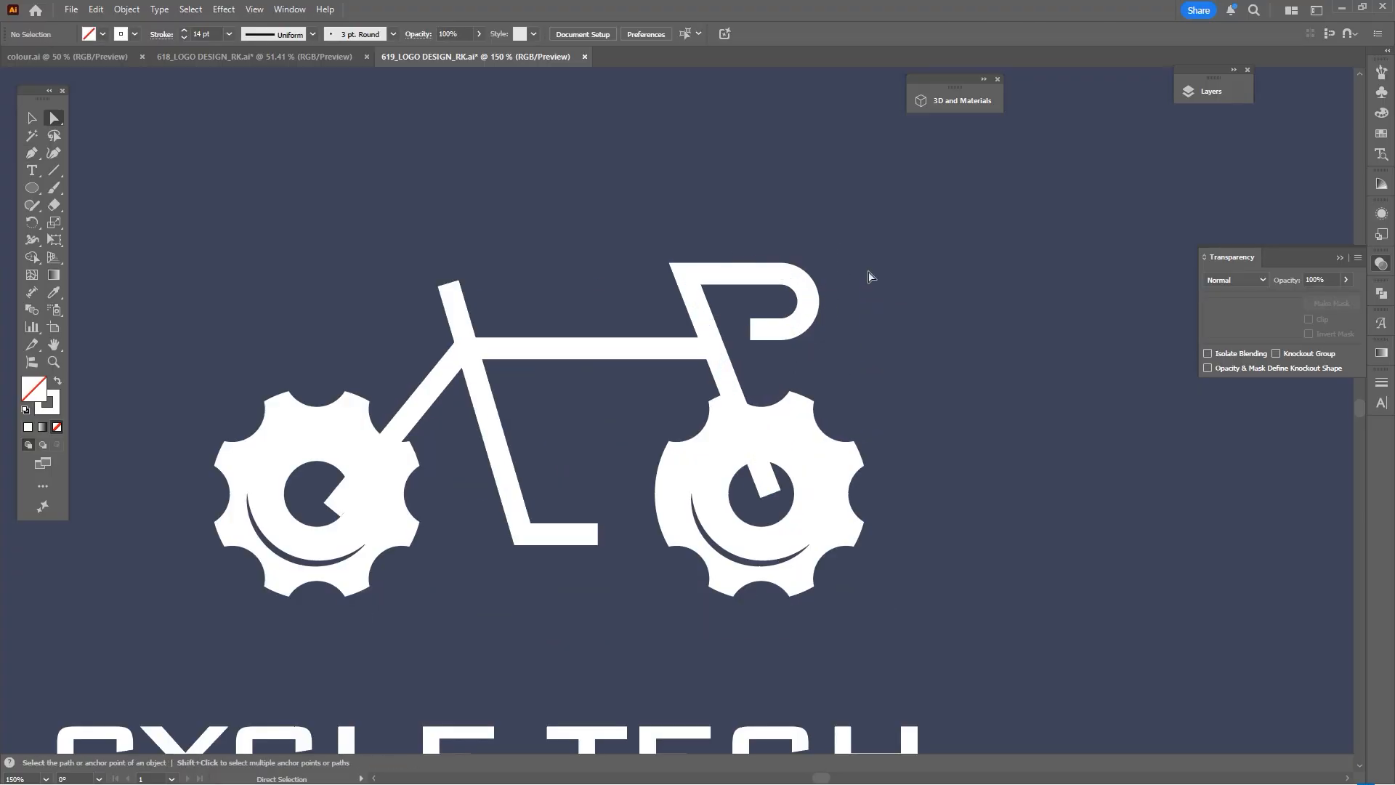
Draw a horizontal saddle line about 81 px long and center it across the top of the seat tube
scroll(857, 274, down, 1)
scroll(638, 271, up, 1)
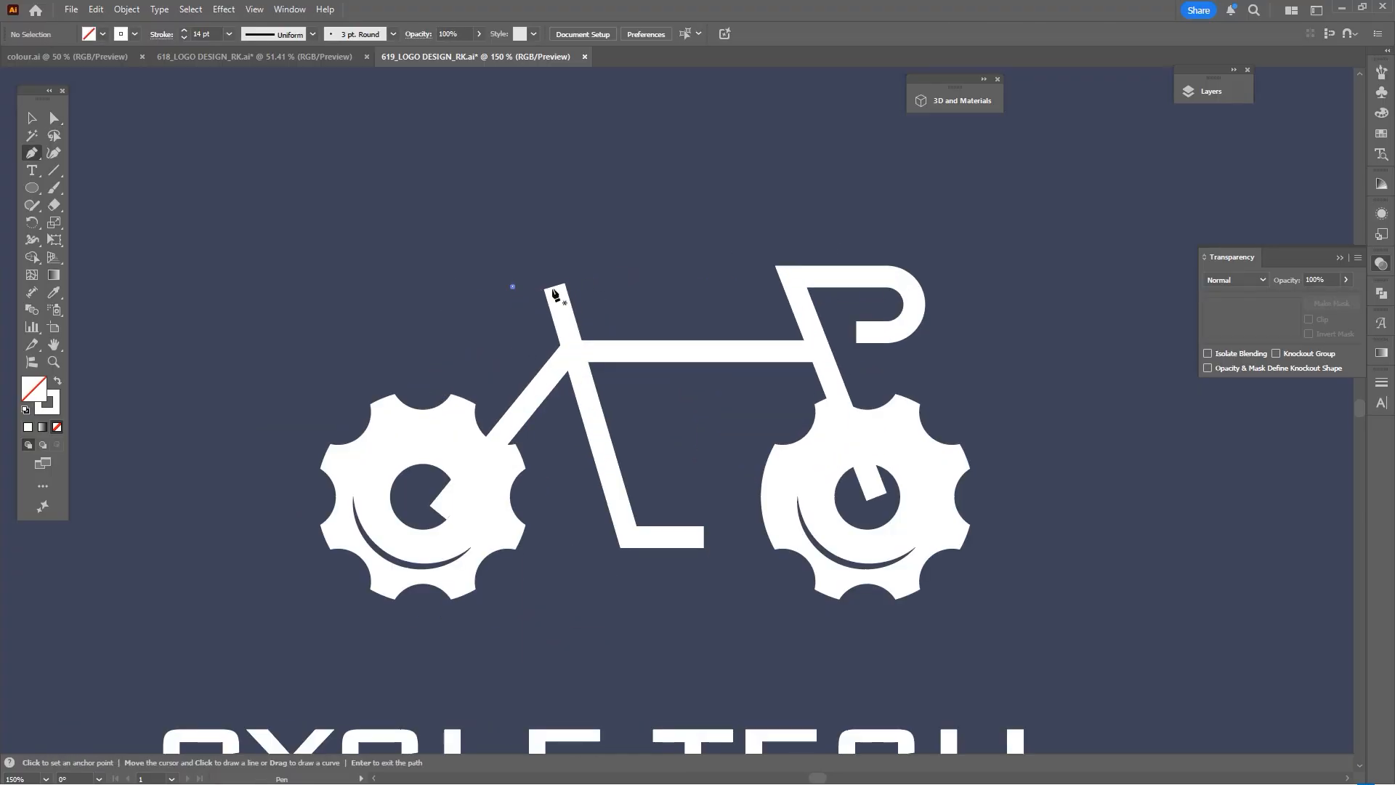
click(637, 286)
key(v)
click(649, 250)
drag(607, 289, 598, 289)
click(676, 291)
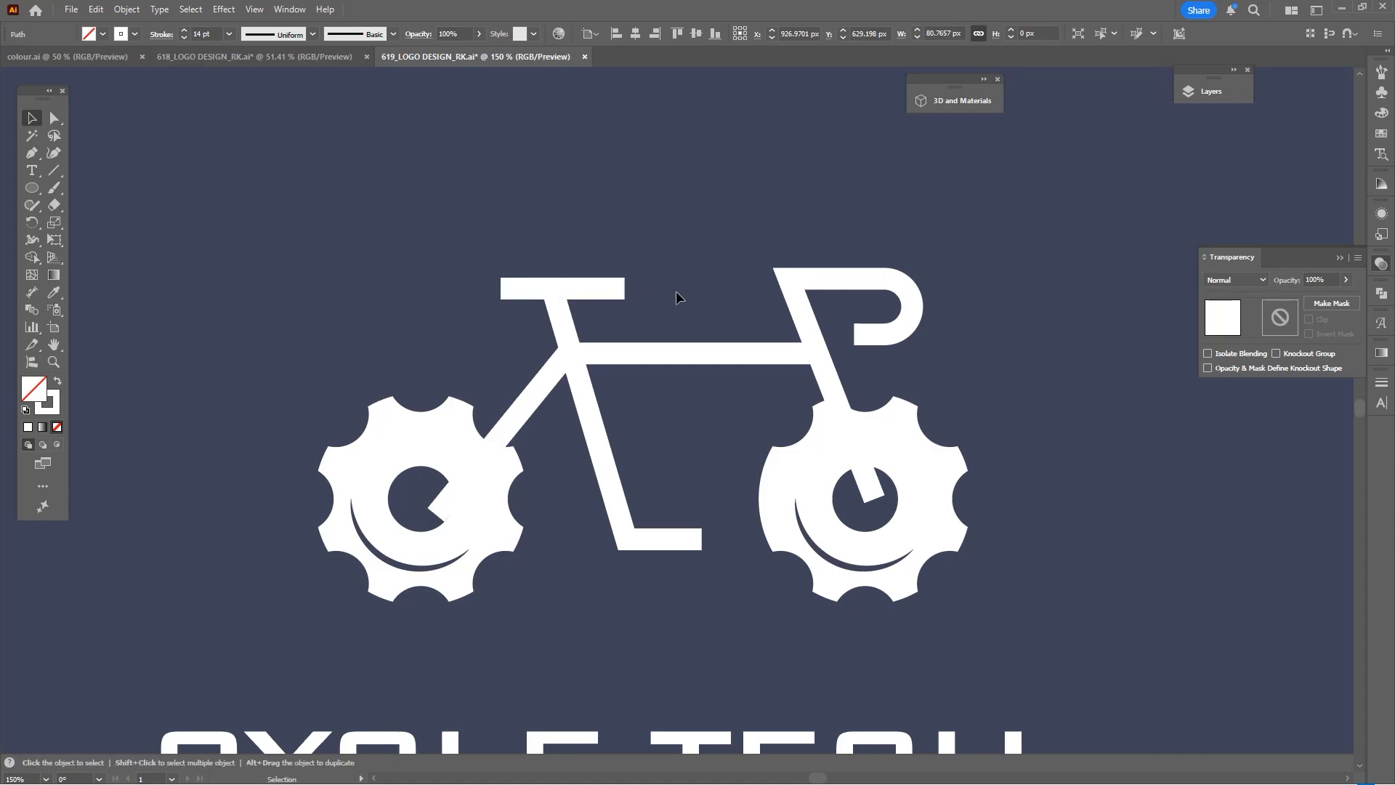
Apply round caps and round joins to the saddle, seat tube, frame and handlebar strokes
click(551, 305)
shift+click(912, 294)
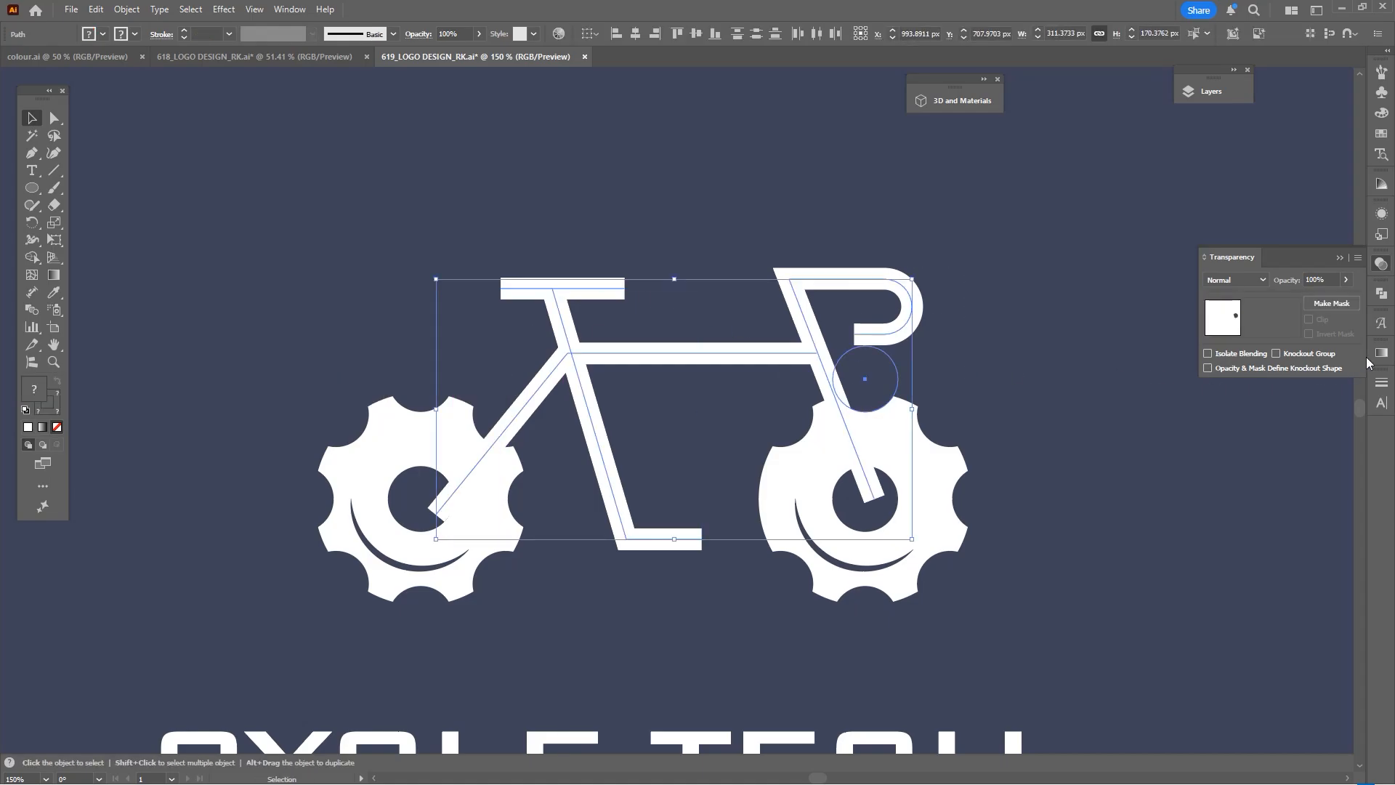
click(1381, 382)
click(1271, 419)
click(1044, 316)
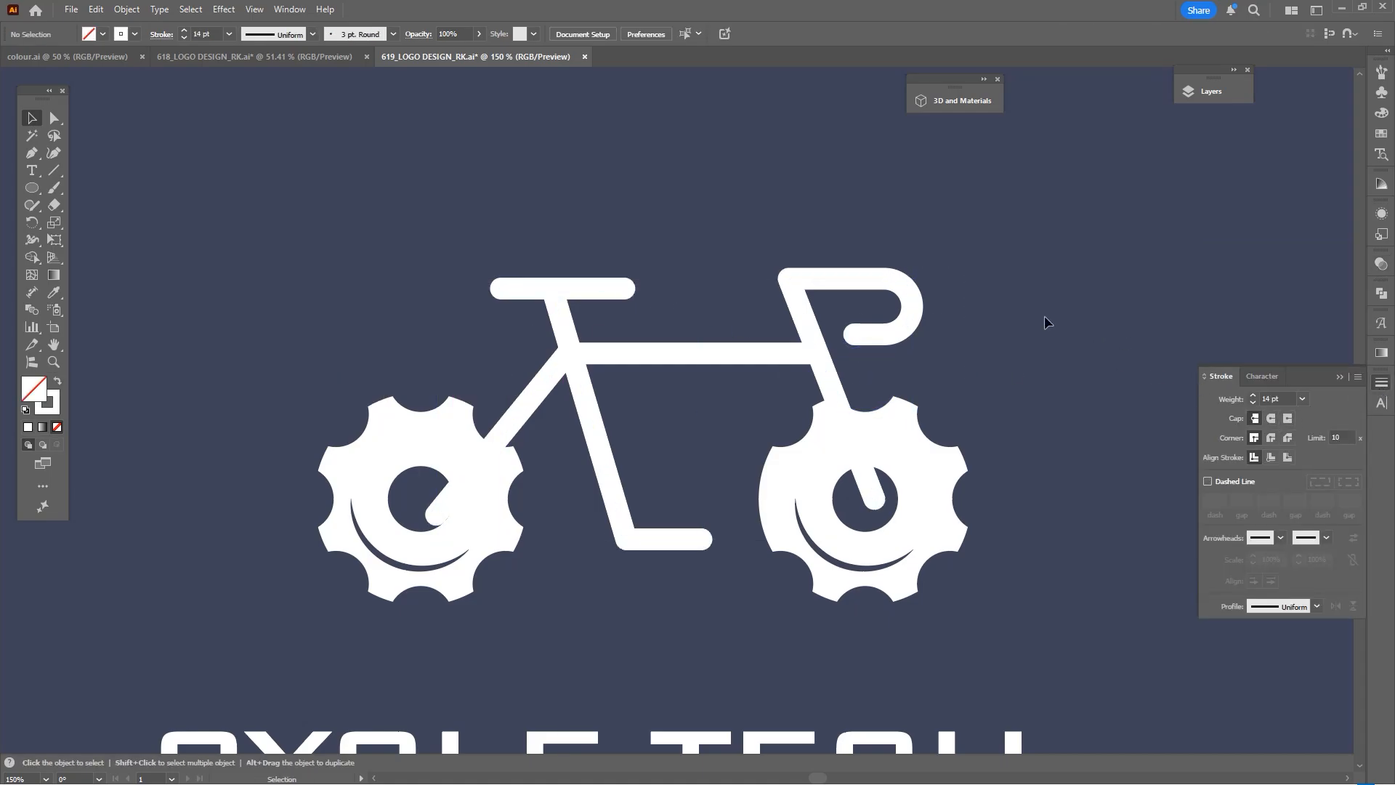
Shorten the handlebar by moving its curved end slightly toward the fork
scroll(904, 318, down, 3)
scroll(956, 313, up, 4)
key(a)
drag(836, 221, 684, 317)
scroll(749, 317, up, 2)
click(833, 317)
scroll(834, 318, down, 3)
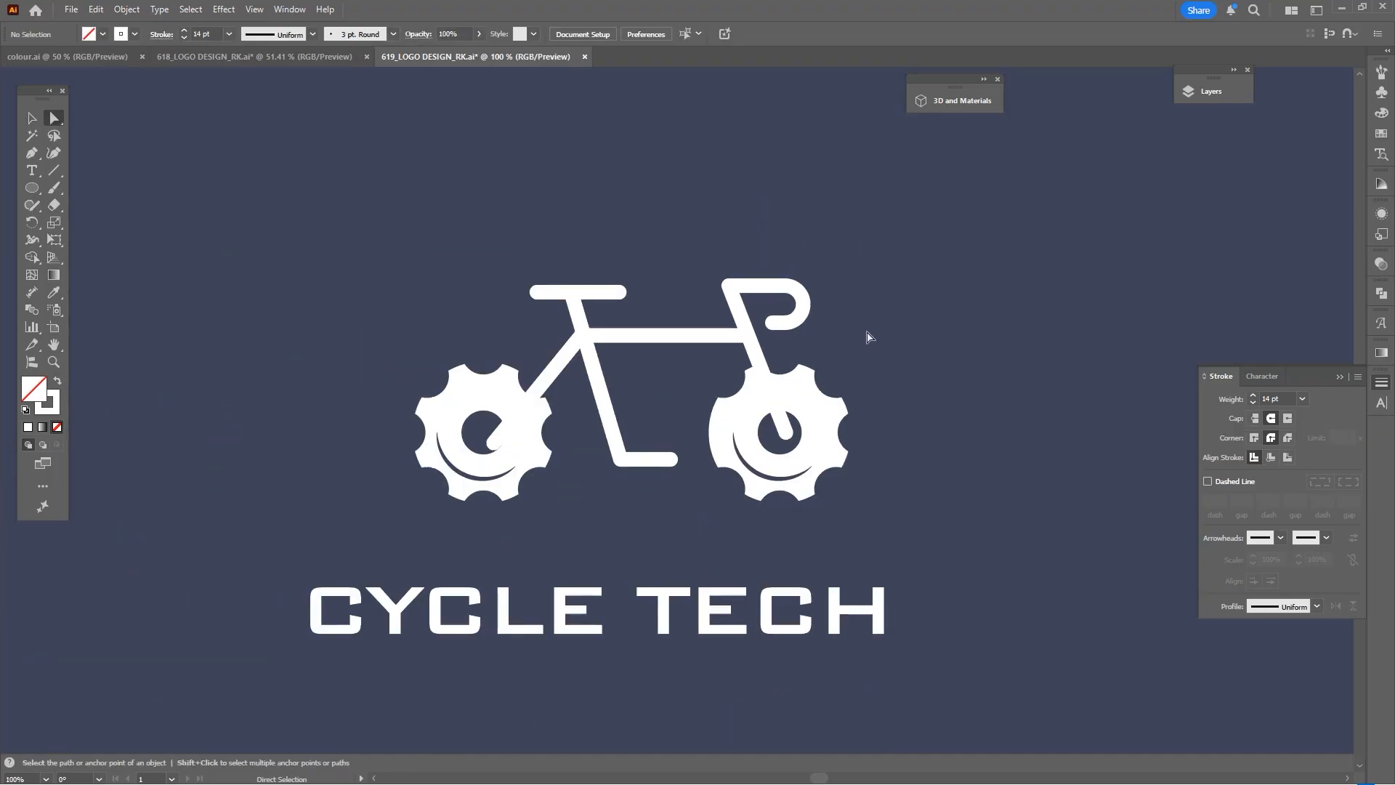
Move the whole front gear wheel slightly toward the rear wheel so the fork's end sits off its hub center
key(v)
scroll(782, 433, up, 2)
click(768, 427)
key(space)
click(969, 494)
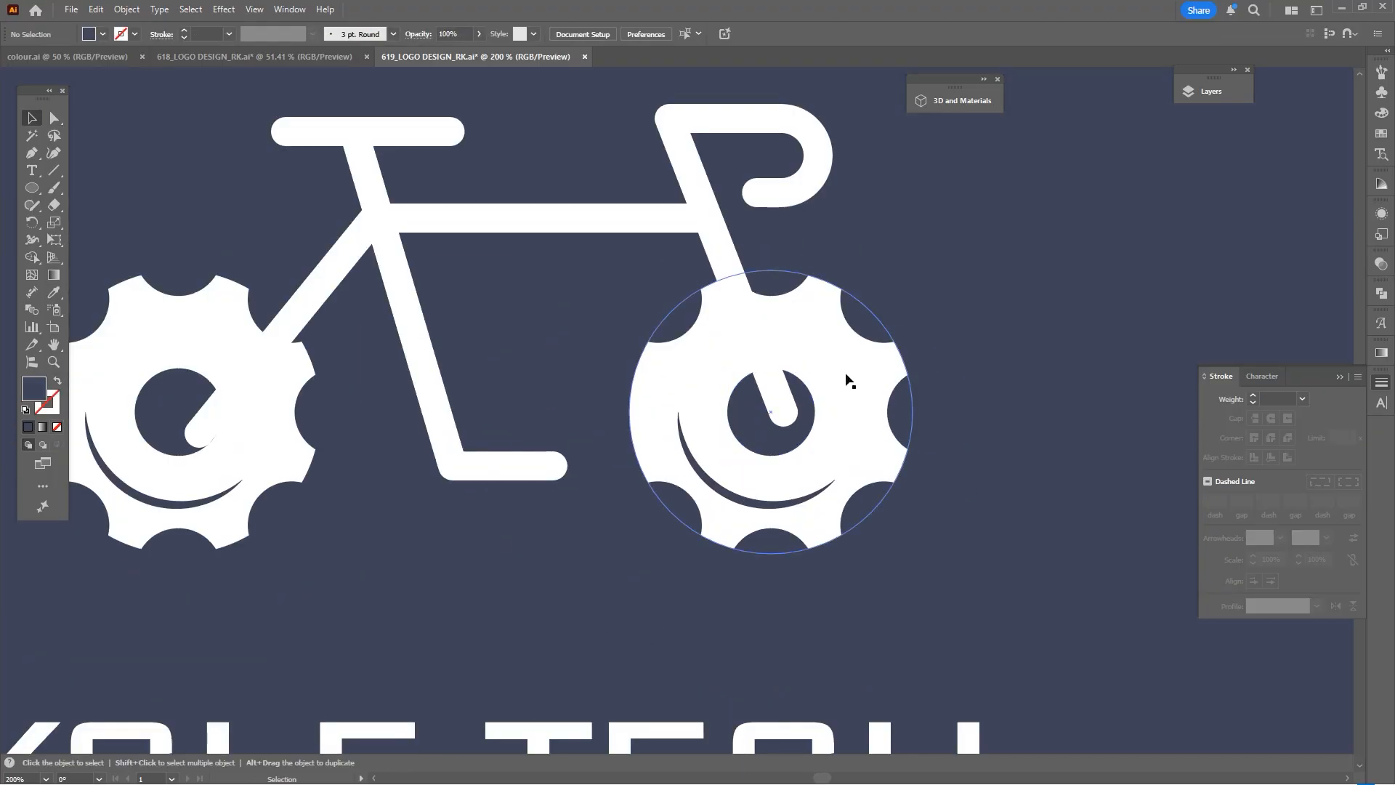
click(729, 256)
click(828, 425)
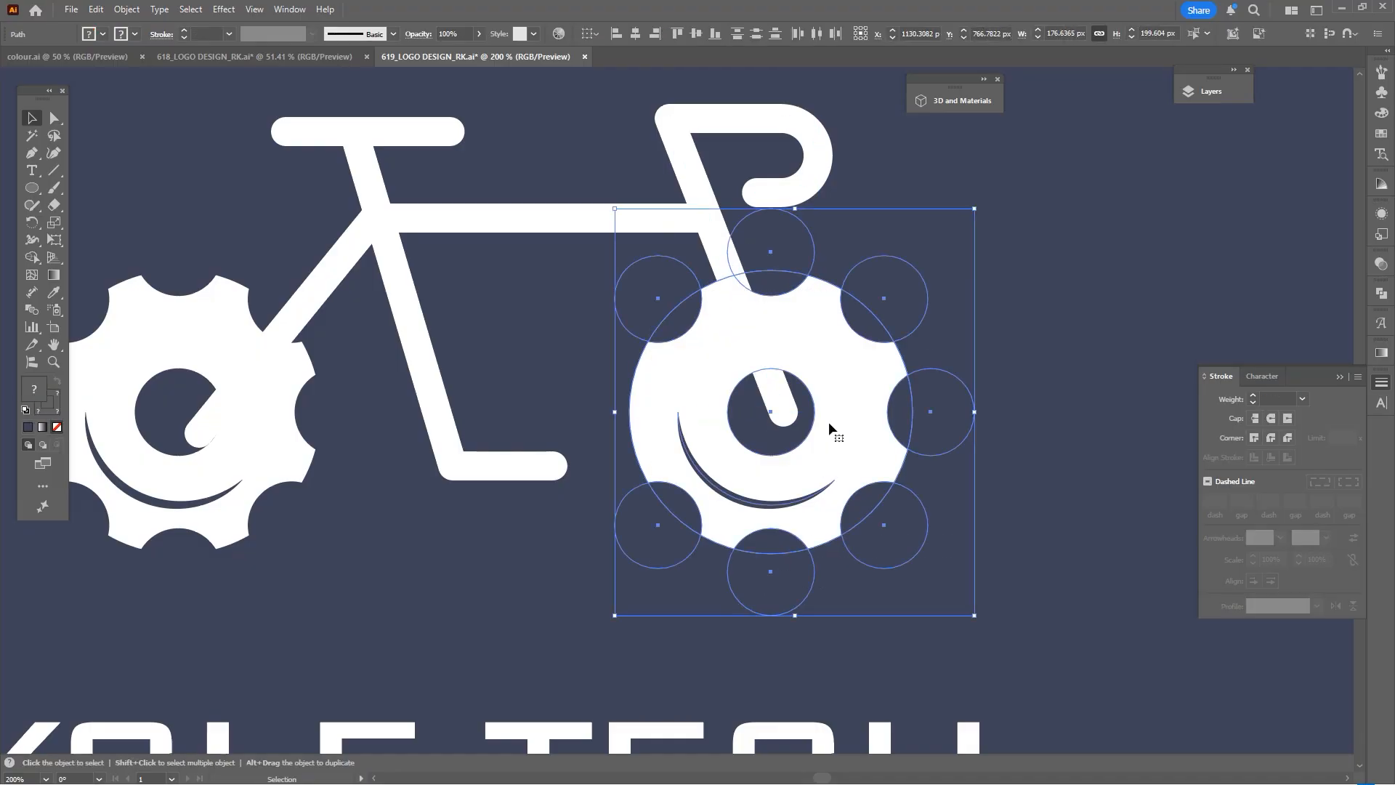
scroll(828, 425, up, 1)
drag(862, 429, 830, 392)
scroll(849, 433, down, 3)
Duplicate the fork and handlebar path slightly to the right and color the copy's stroke dark navy (#2f354b)
key(space)
scroll(804, 388, up, 1)
click(797, 385)
key(space)
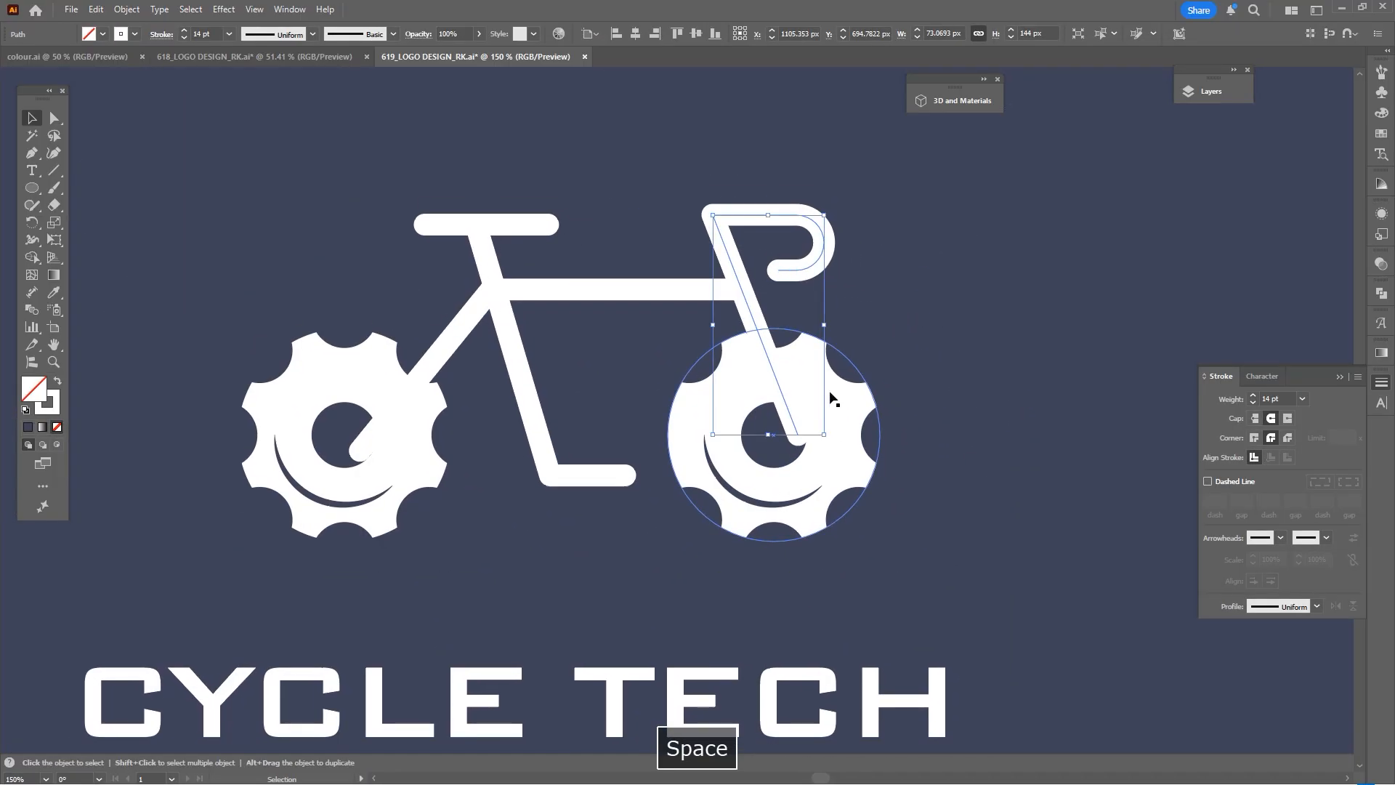
click(992, 347)
click(772, 367)
key(ctrl+c)
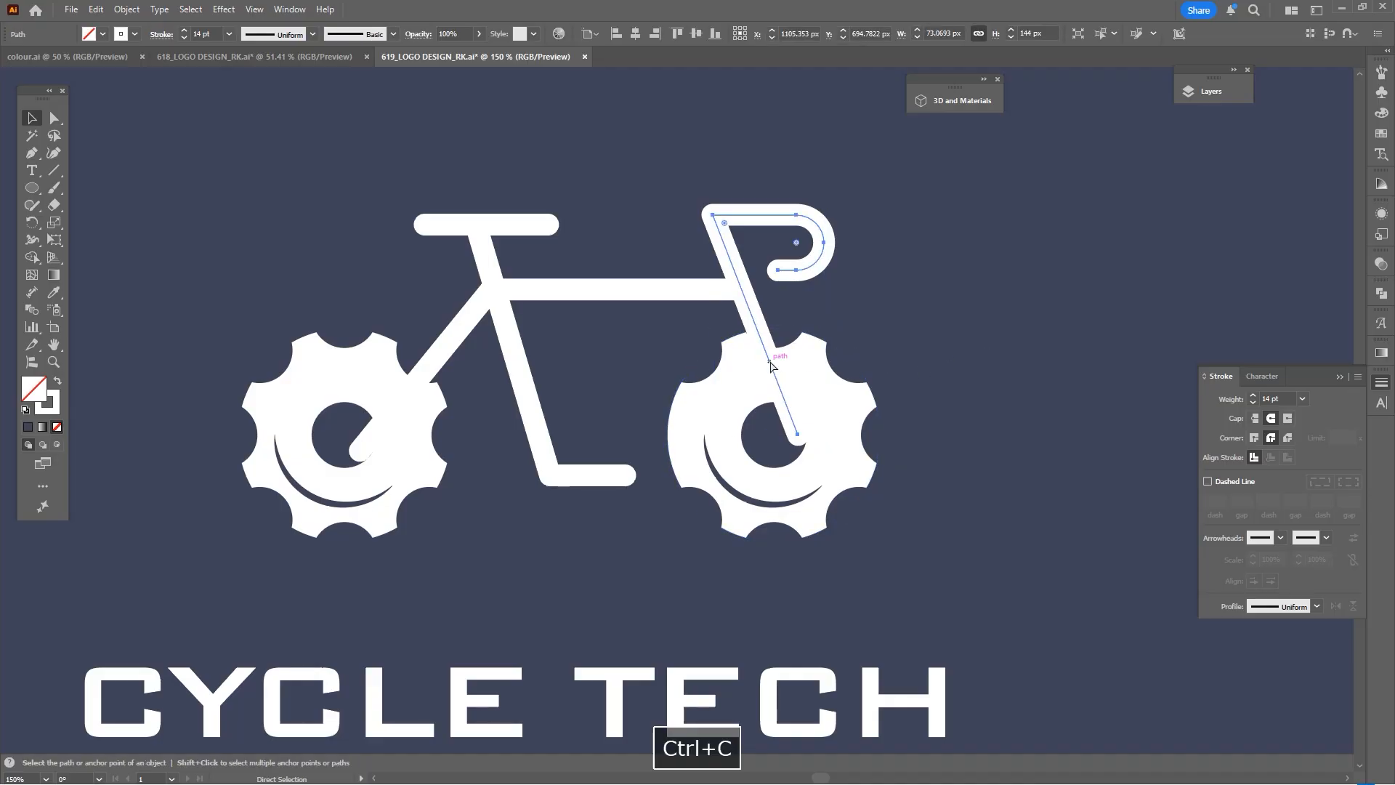
key(i)
click(55, 410)
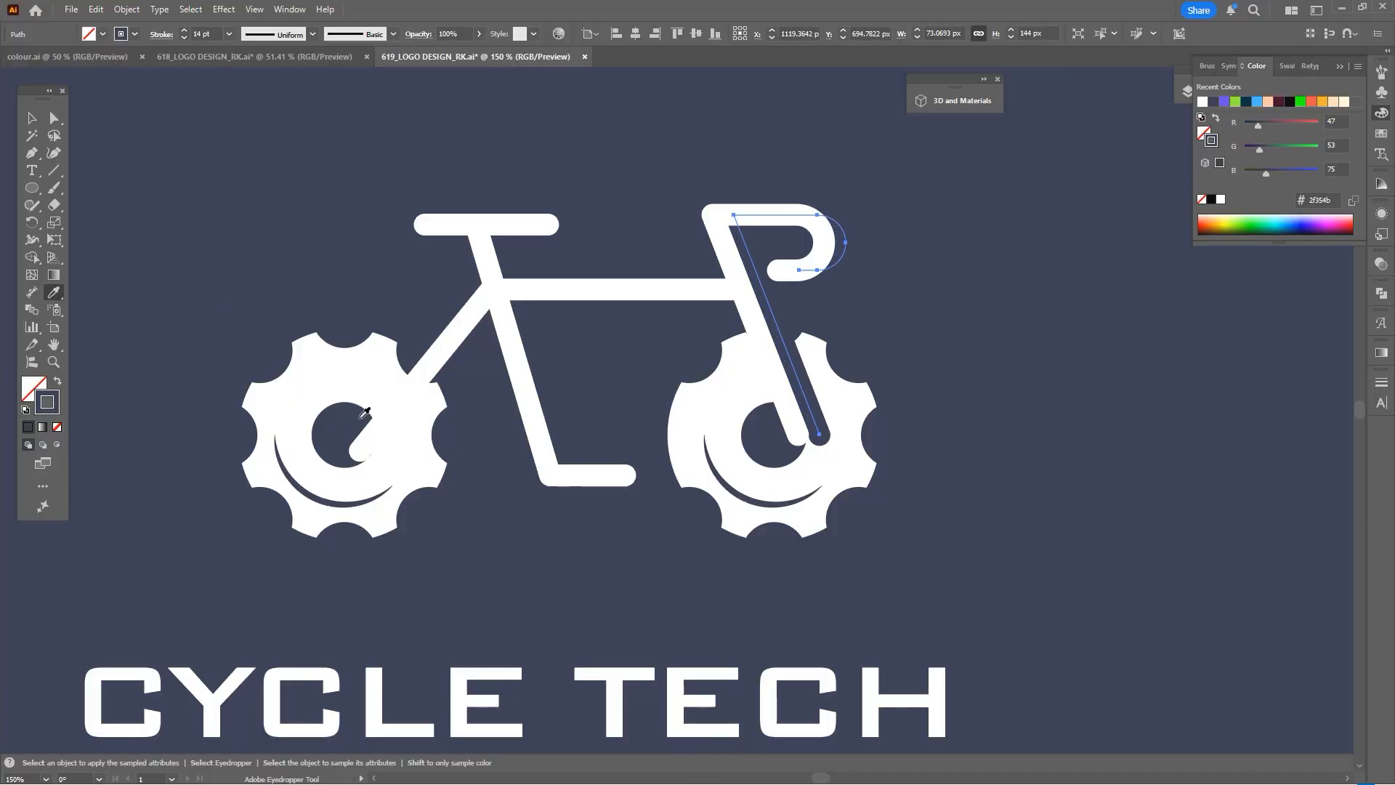
click(788, 370)
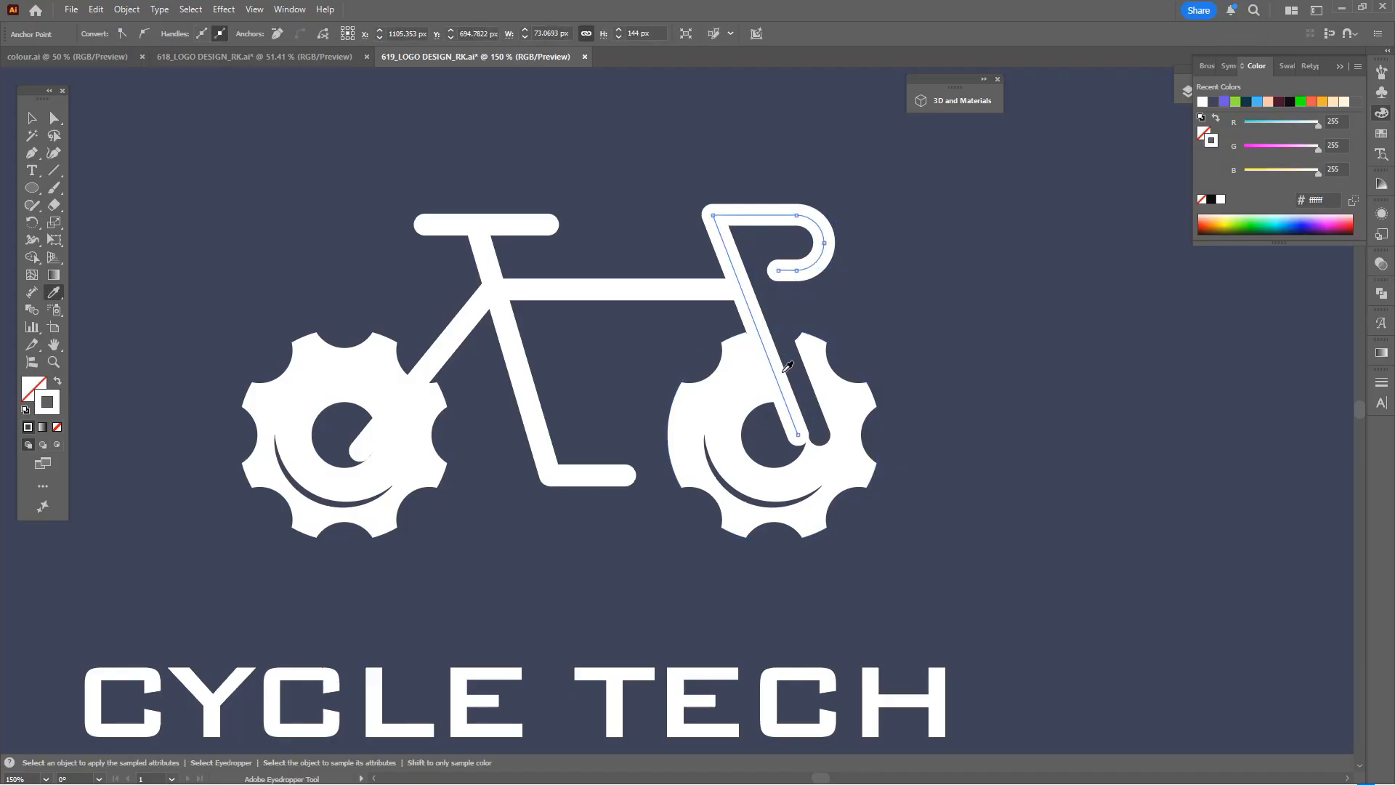
click(797, 356)
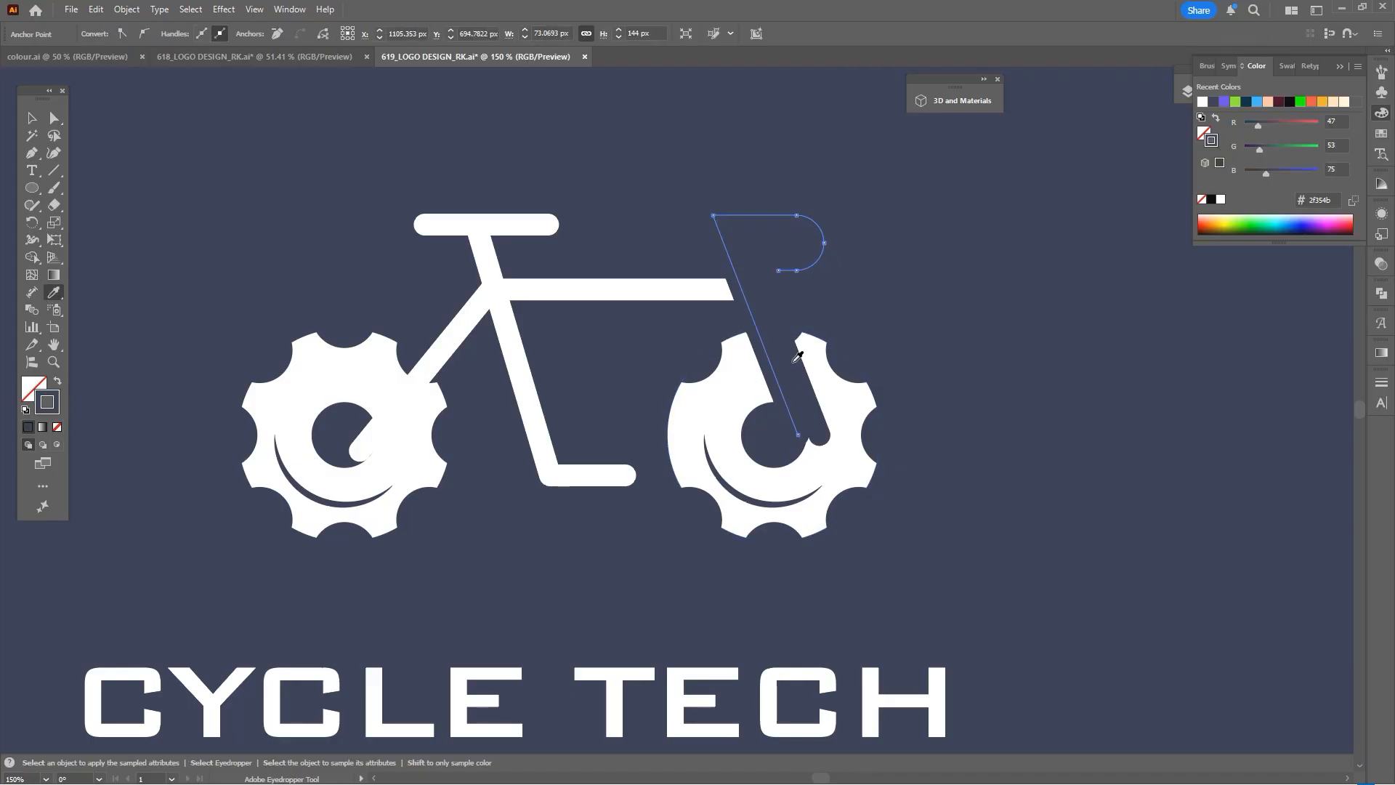
key(ctrl+z)
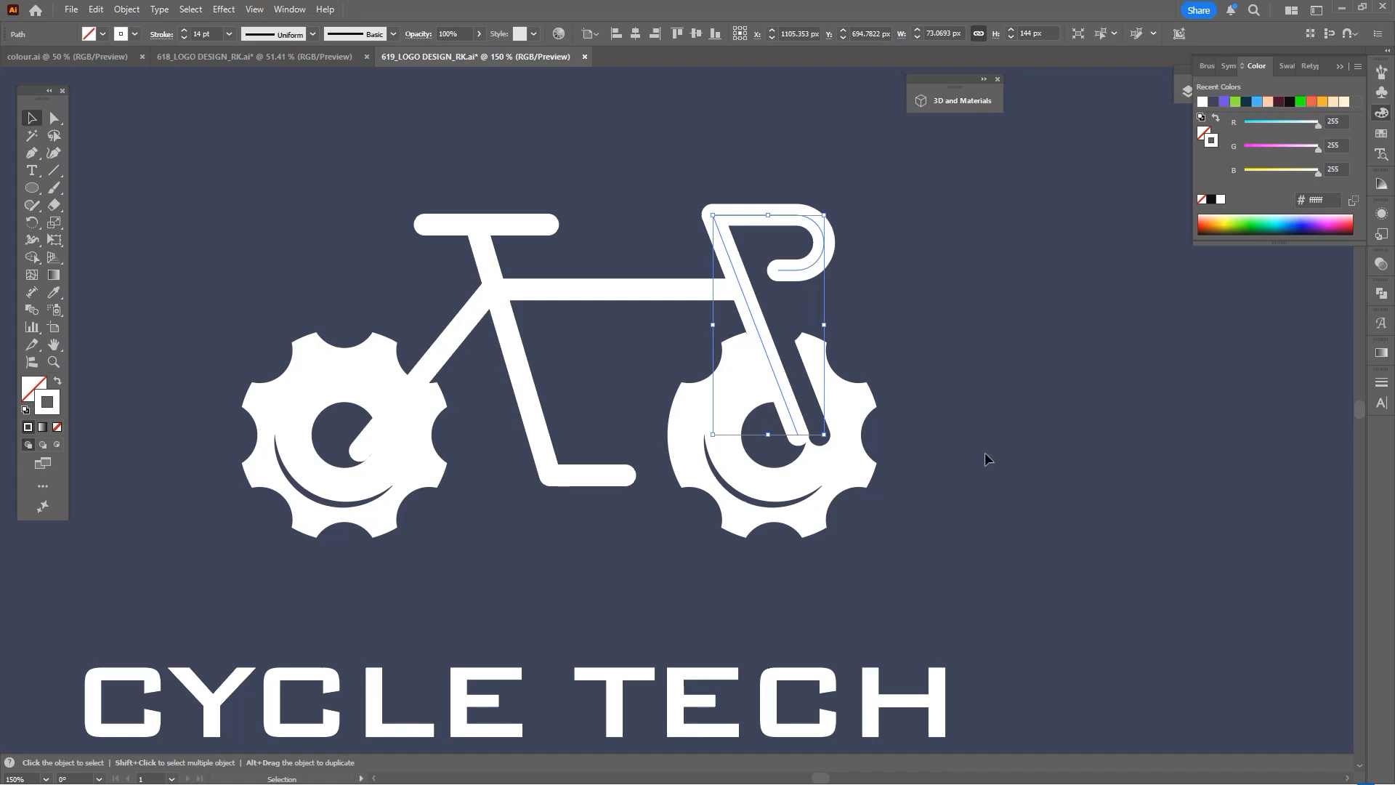
Bring the white fork path to the front, and place the front wheel's hub circle above it
key(ctrl+shift+])
click(768, 439)
key(ctrl+shift+])
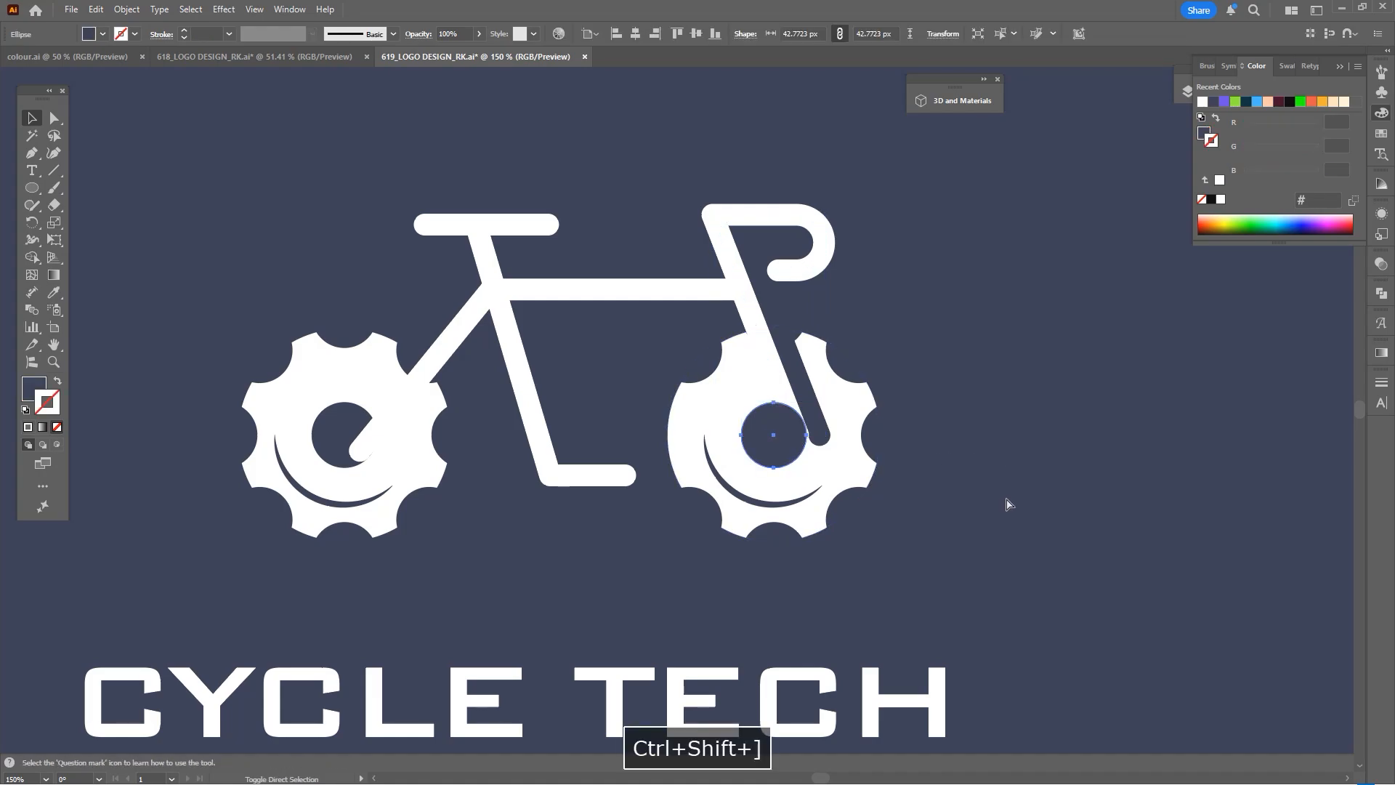
click(1007, 500)
Reflect a copy of the front wheel's right cut-out circle across the hub center to notch its left edge
click(898, 441)
key(o)
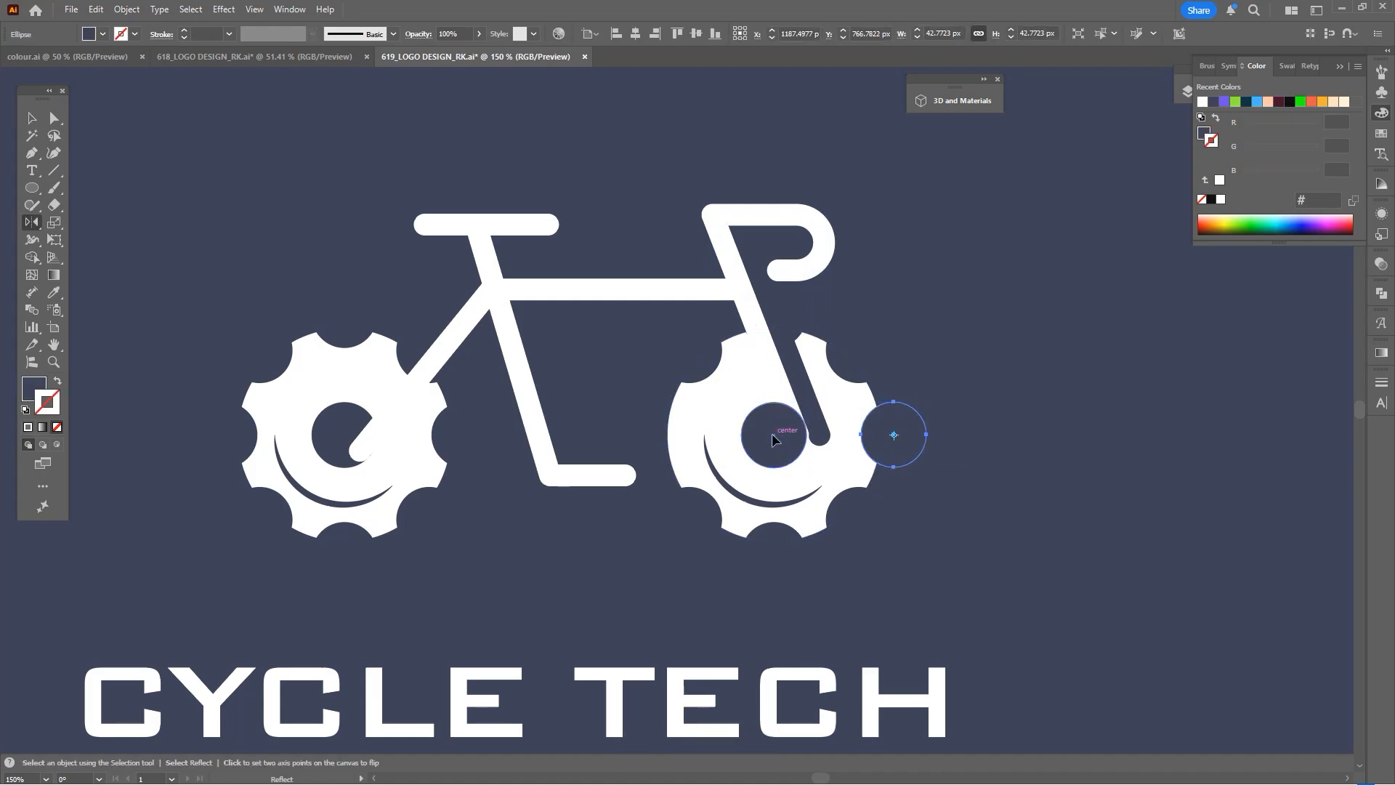
key(ctrl+z)
click(775, 436)
alt+shift+click(774, 452)
key(v)
click(983, 473)
drag(968, 470, 980, 475)
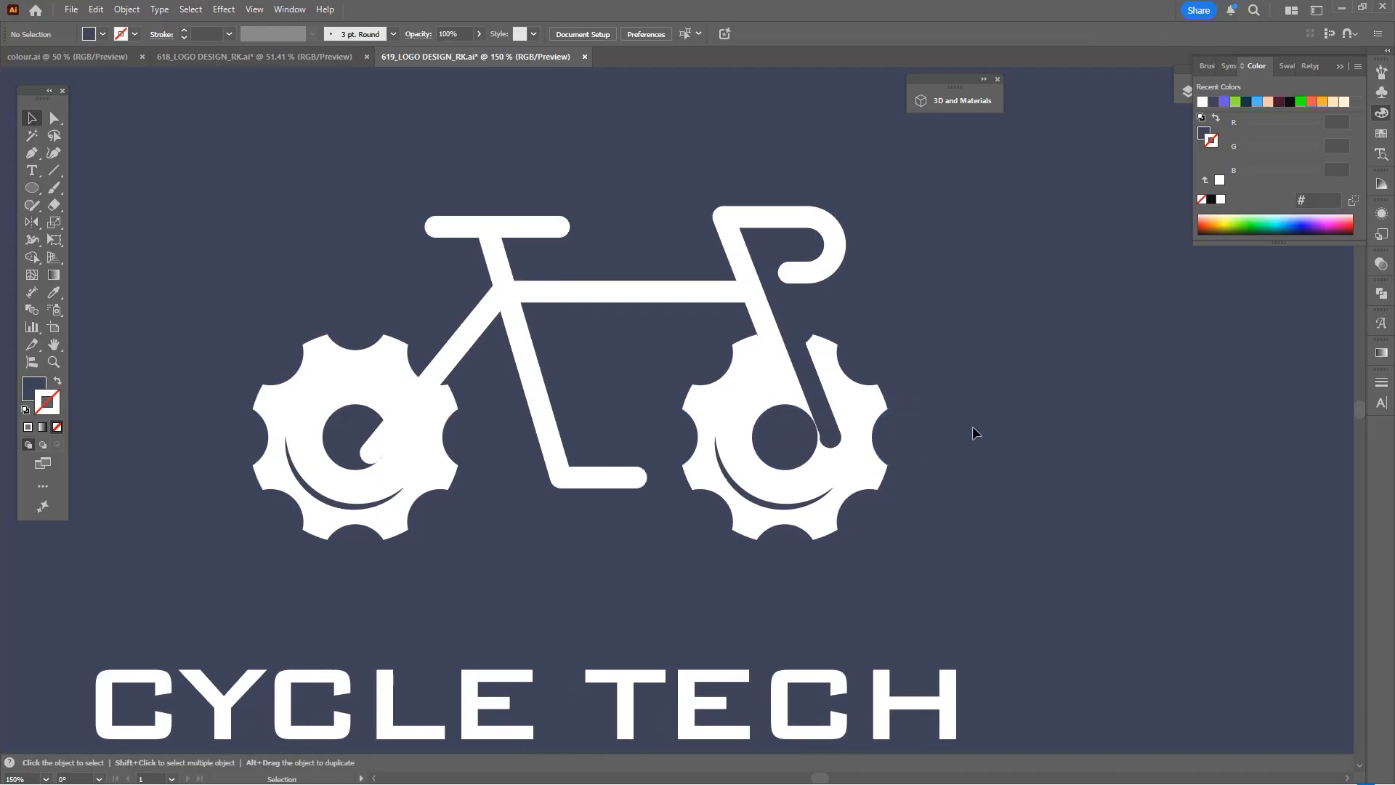
scroll(855, 435, up, 1)
drag(849, 242, 841, 297)
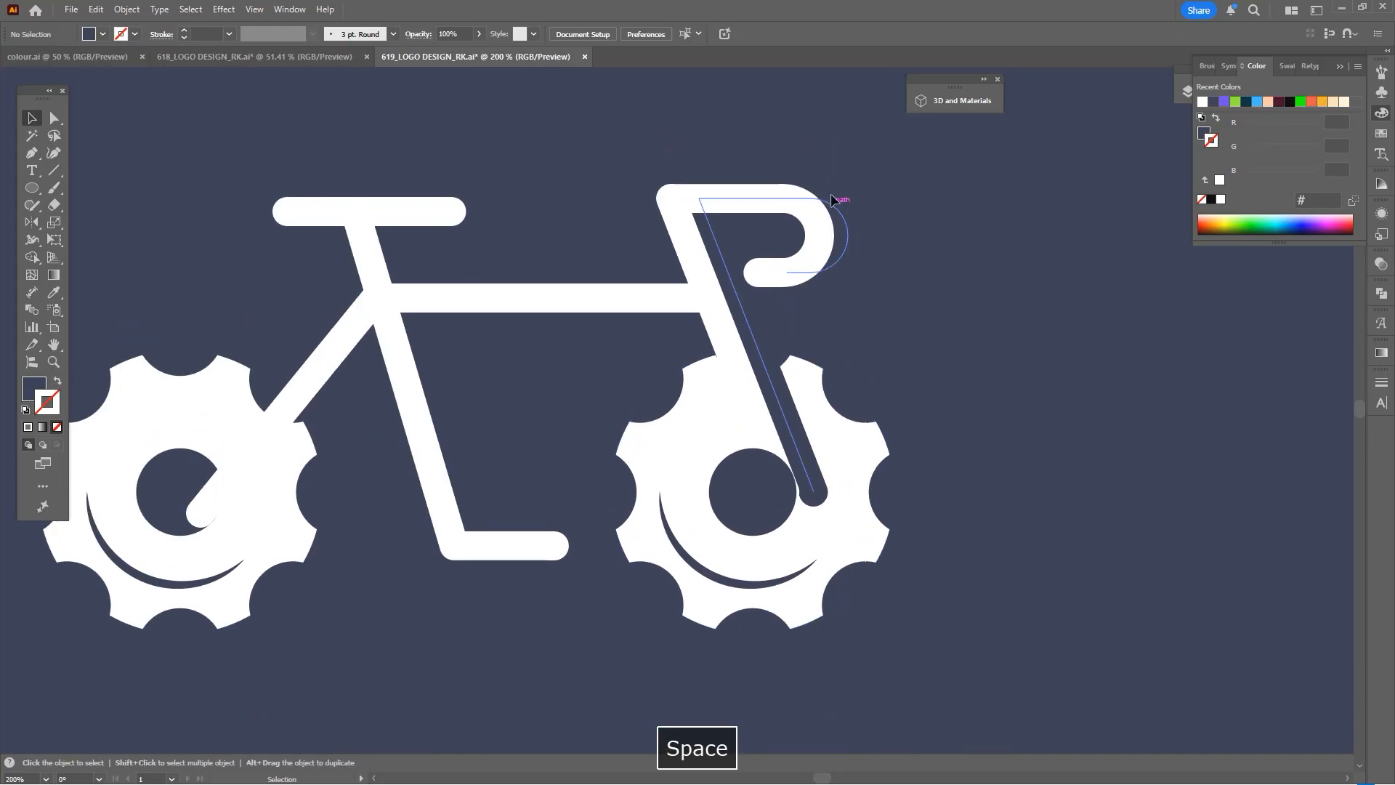
Move the navy fork copy closer to the white fork so its lower end meets the front wheel's hub circle
drag(730, 143, 691, 250)
click(1016, 452)
scroll(1016, 451, down, 3)
drag(1035, 465, 956, 455)
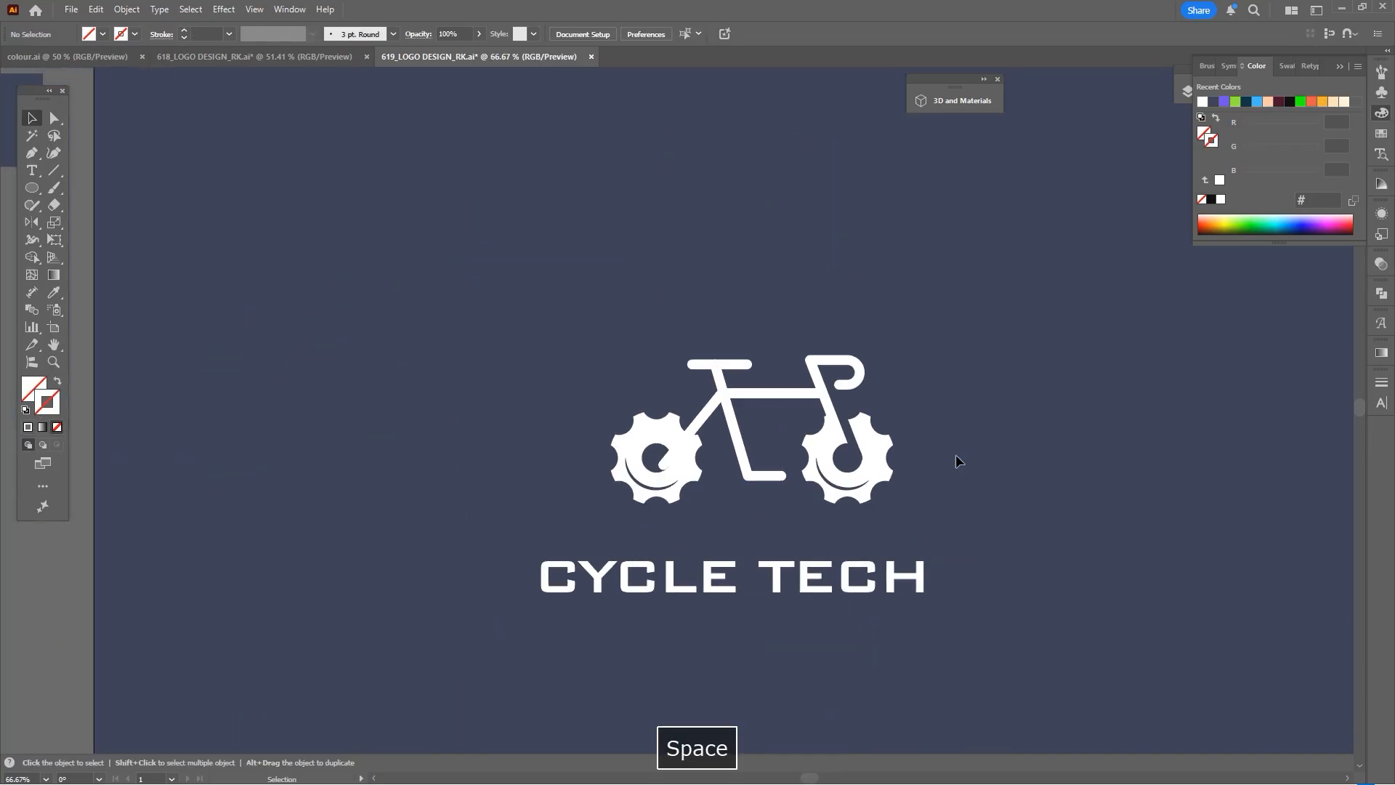
scroll(956, 455, up, 1)
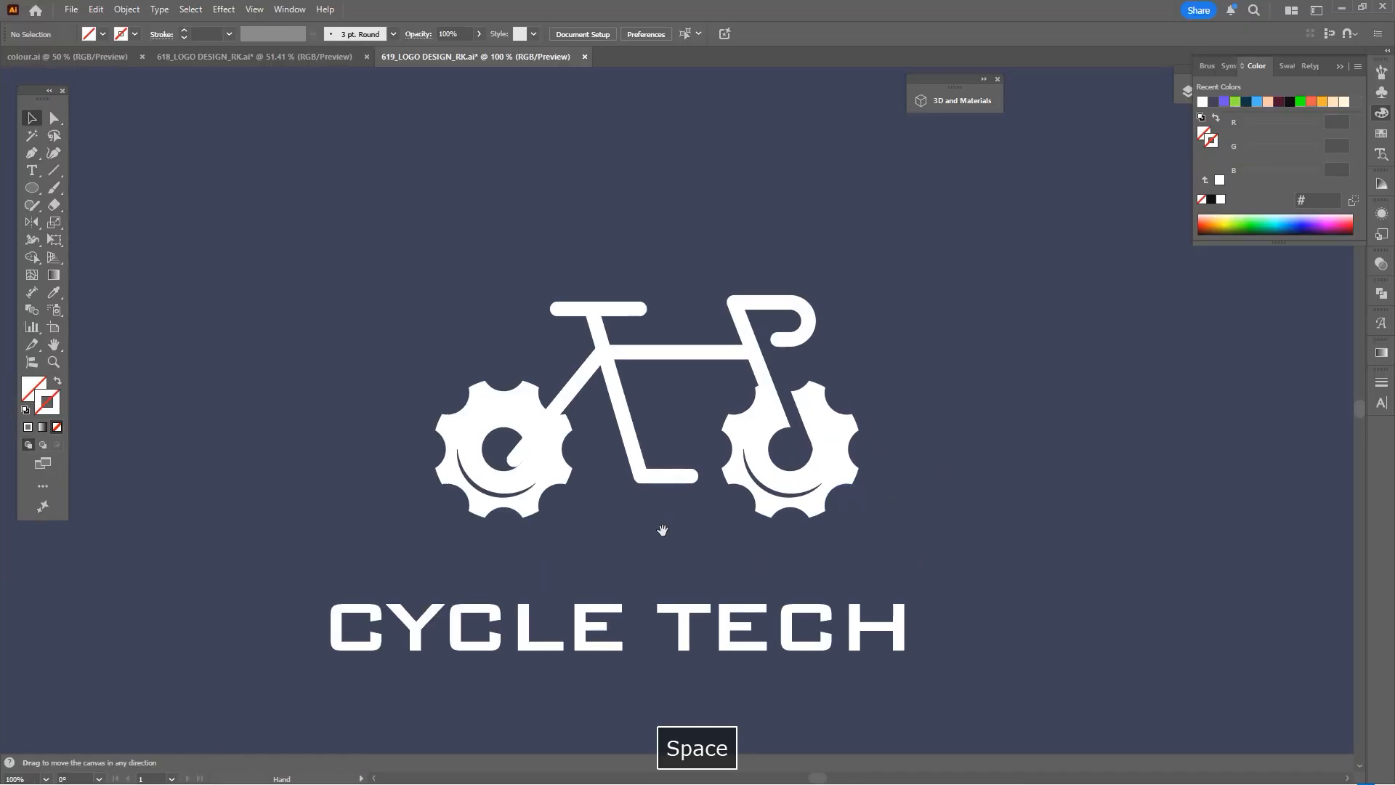
Bring the rear wheel's hub circle to the front so it covers the end of the white frame path
scroll(583, 396, up, 2)
click(584, 396)
scroll(594, 397, up, 1)
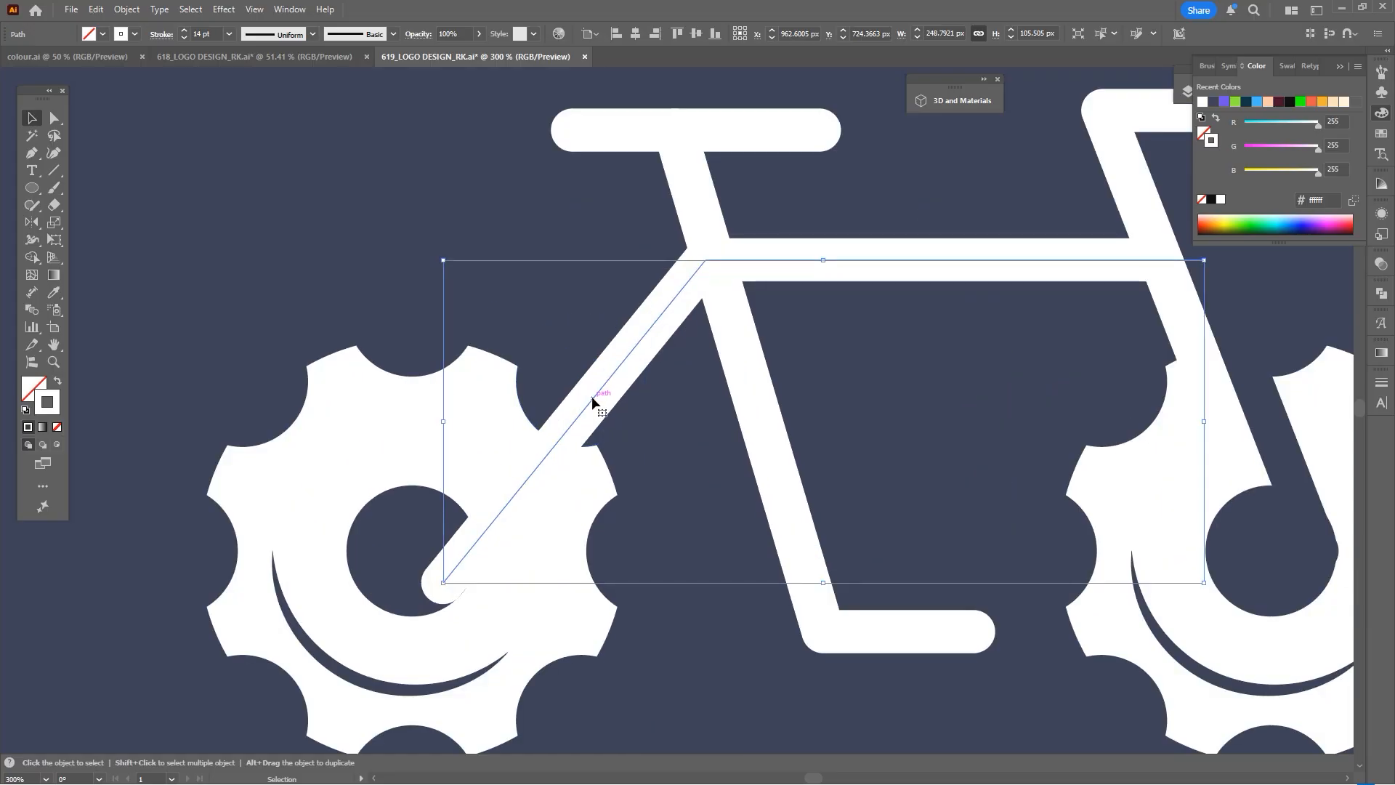
click(372, 550)
key(ctrl+shift+bracketright)
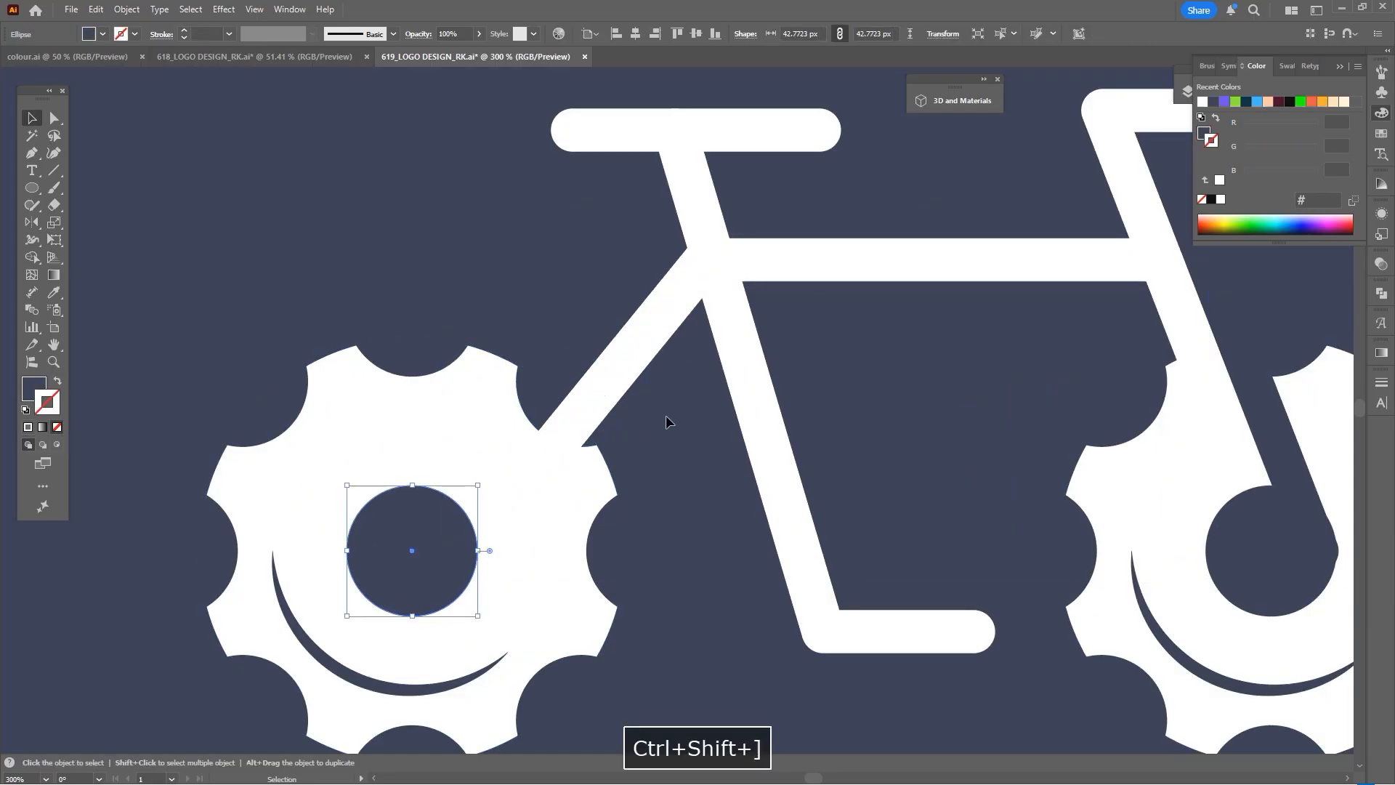
Duplicate the top tube and rear stay path in place and color the copy's stroke dark navy (#2f354b)
click(663, 312)
key(ctrl+c)
key(i)
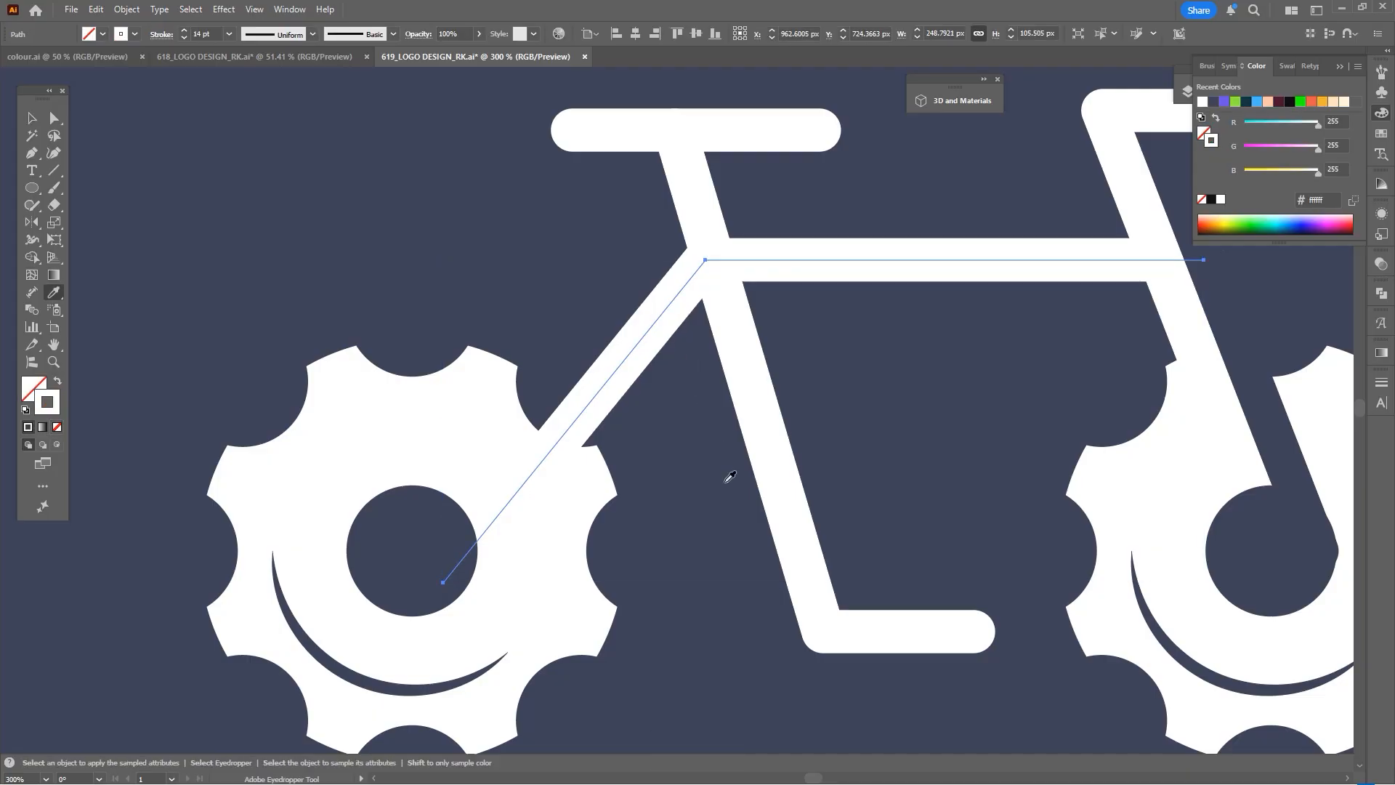
click(412, 281)
Offset the navy frame path copy about 14 px to the right of the white rear stay
key(Right)
key(Right)
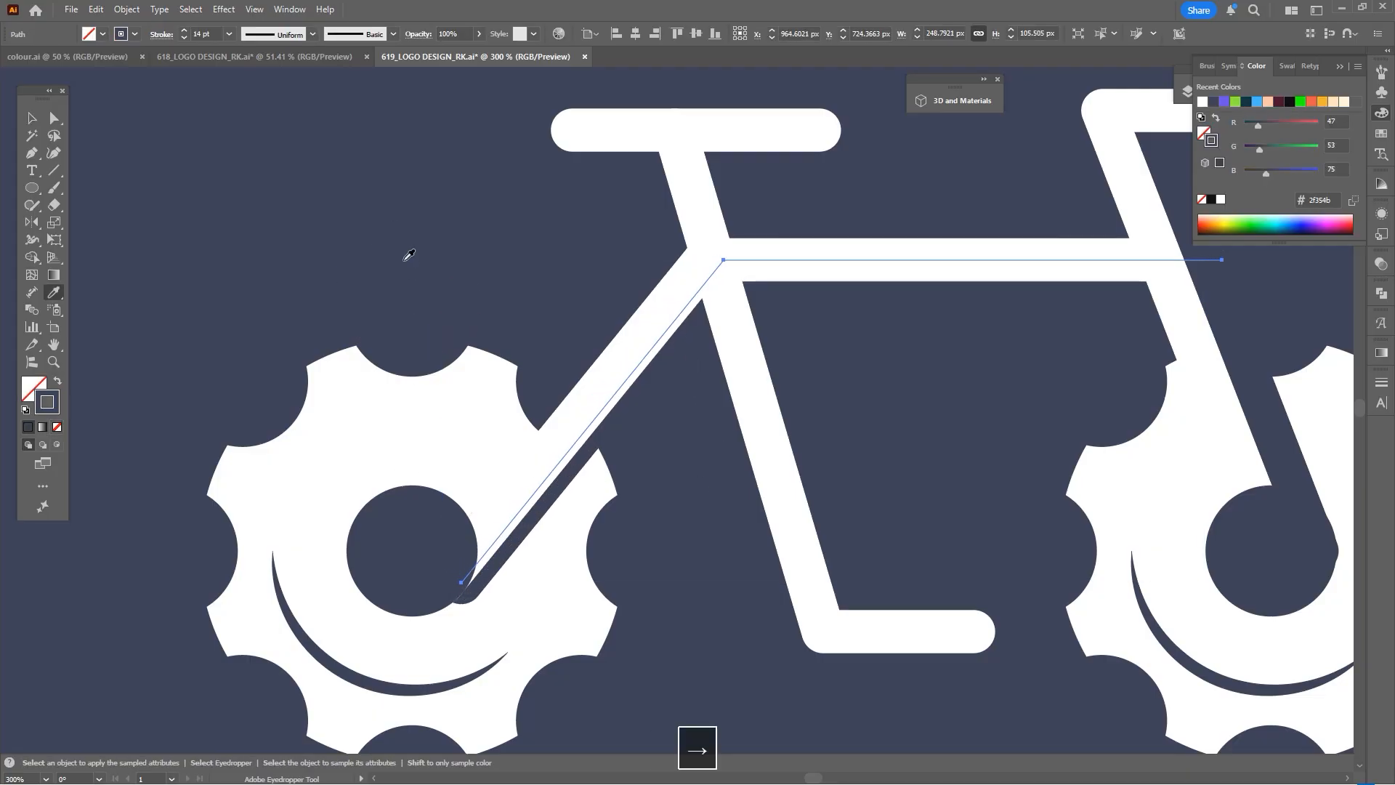
key(Right)
key(Right)
key(Right)
key(Right)
key(Right)
key(Right)
key(Right)
key(Right)
key(Right)
key(Right)
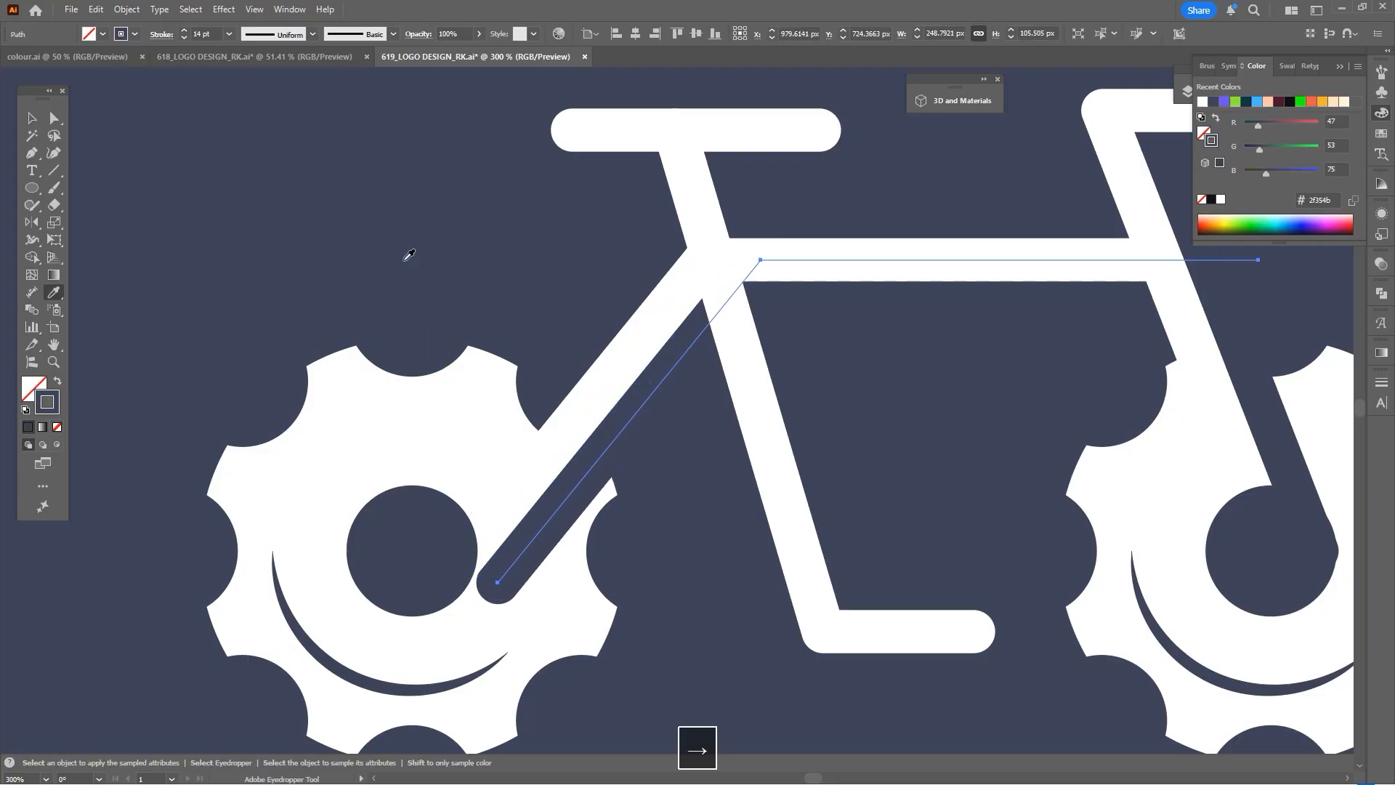
key(Left)
key(Left)
key(Left)
Shift the slanted segment of the white frame path about 12 px rearward, and set the navy copy's slanted segment directly beside it
key(a)
click(619, 336)
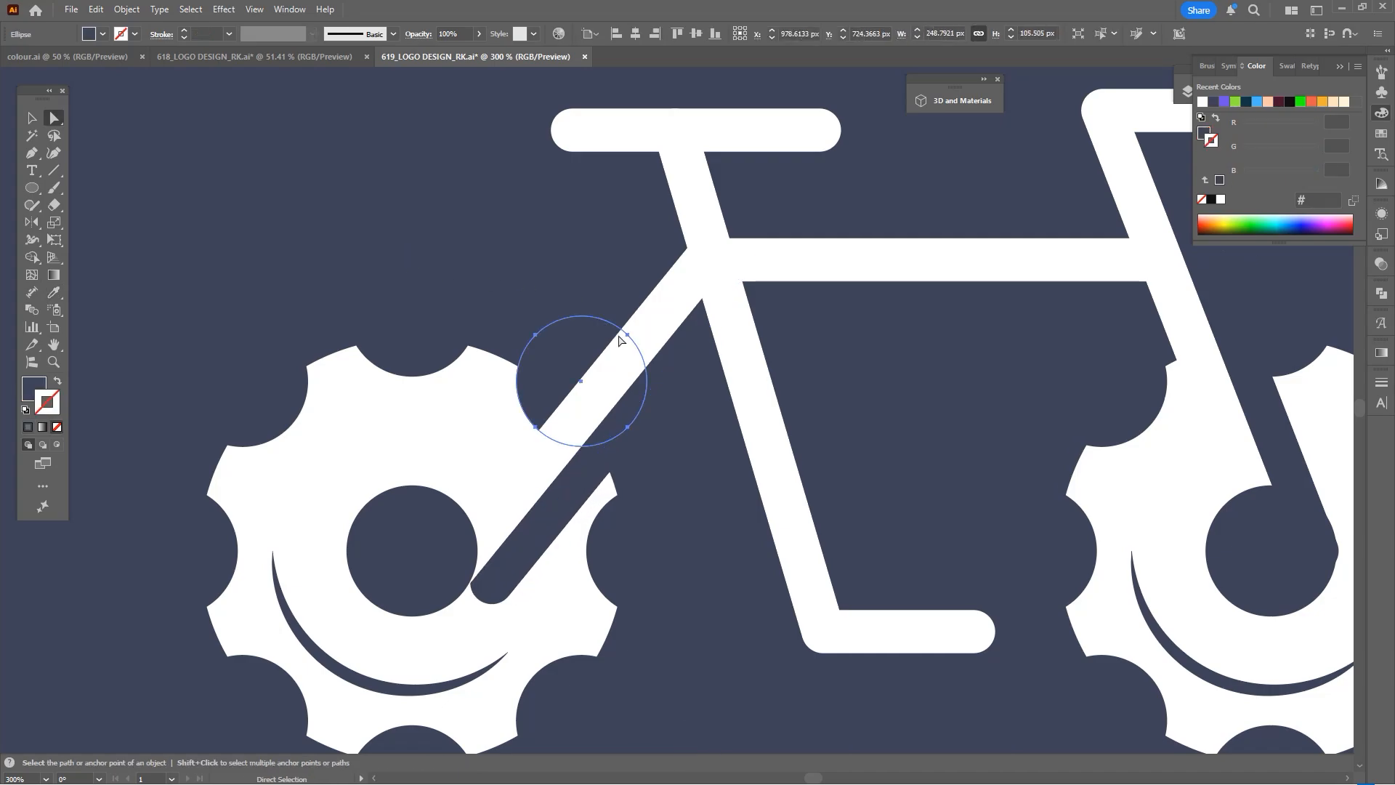
click(657, 320)
drag(655, 319, 619, 318)
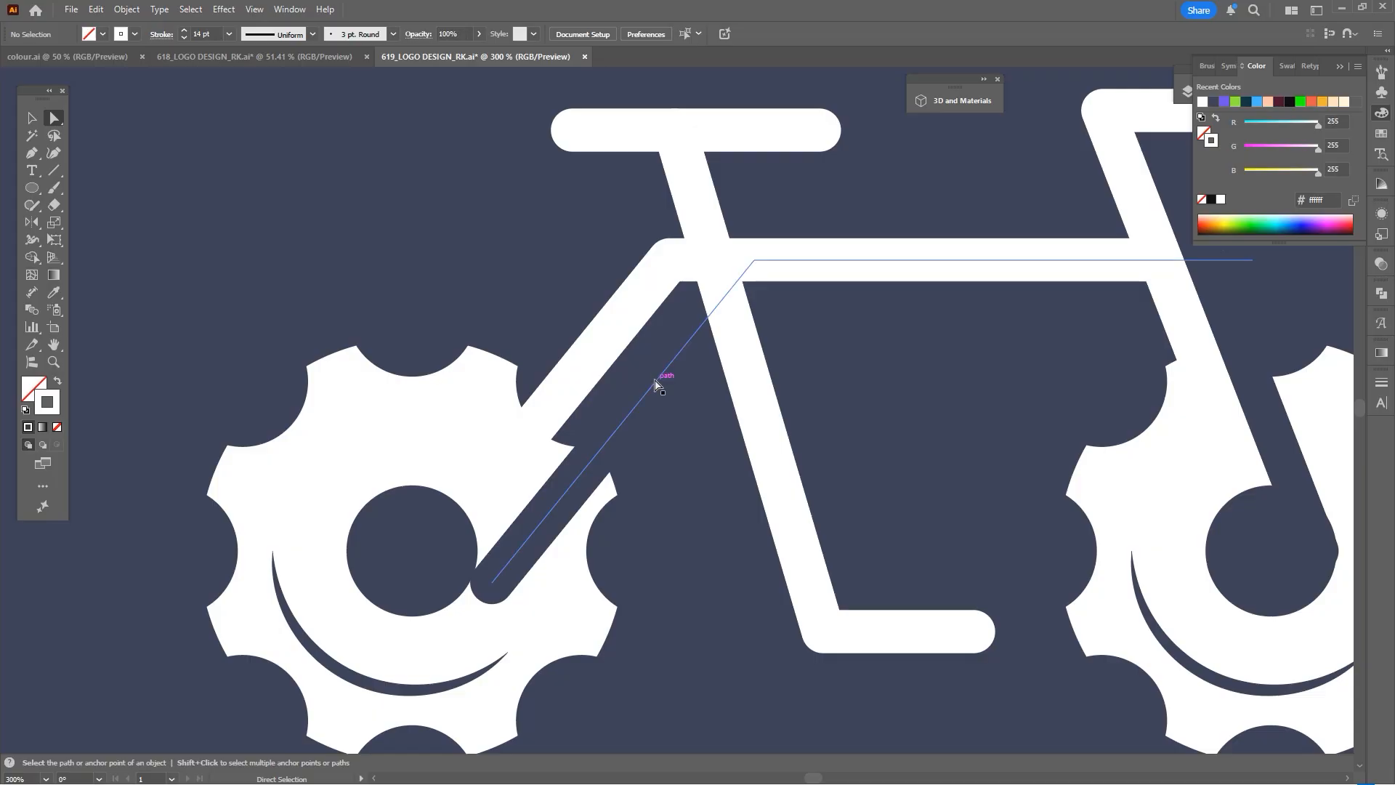
drag(647, 376, 539, 348)
key(ctrl+z)
scroll(581, 342, up, 2)
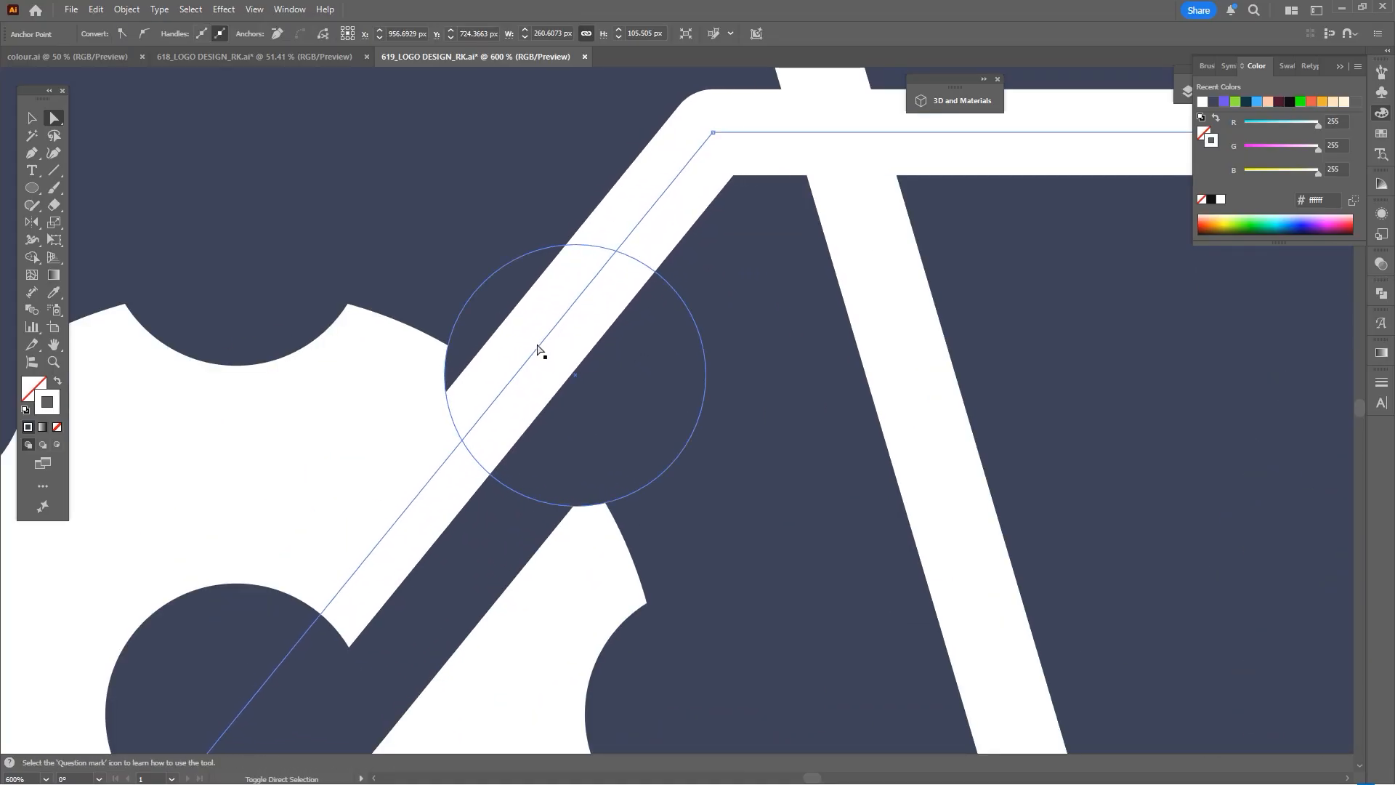
scroll(537, 348, down, 3)
click(659, 412)
scroll(654, 426, down, 2)
Shorten the horizontal pedal segment at the lower end of the seat tube path by about 16 px
key(v)
scroll(727, 493, up, 2)
drag(827, 495, 760, 530)
click(760, 529)
scroll(652, 495, down, 1)
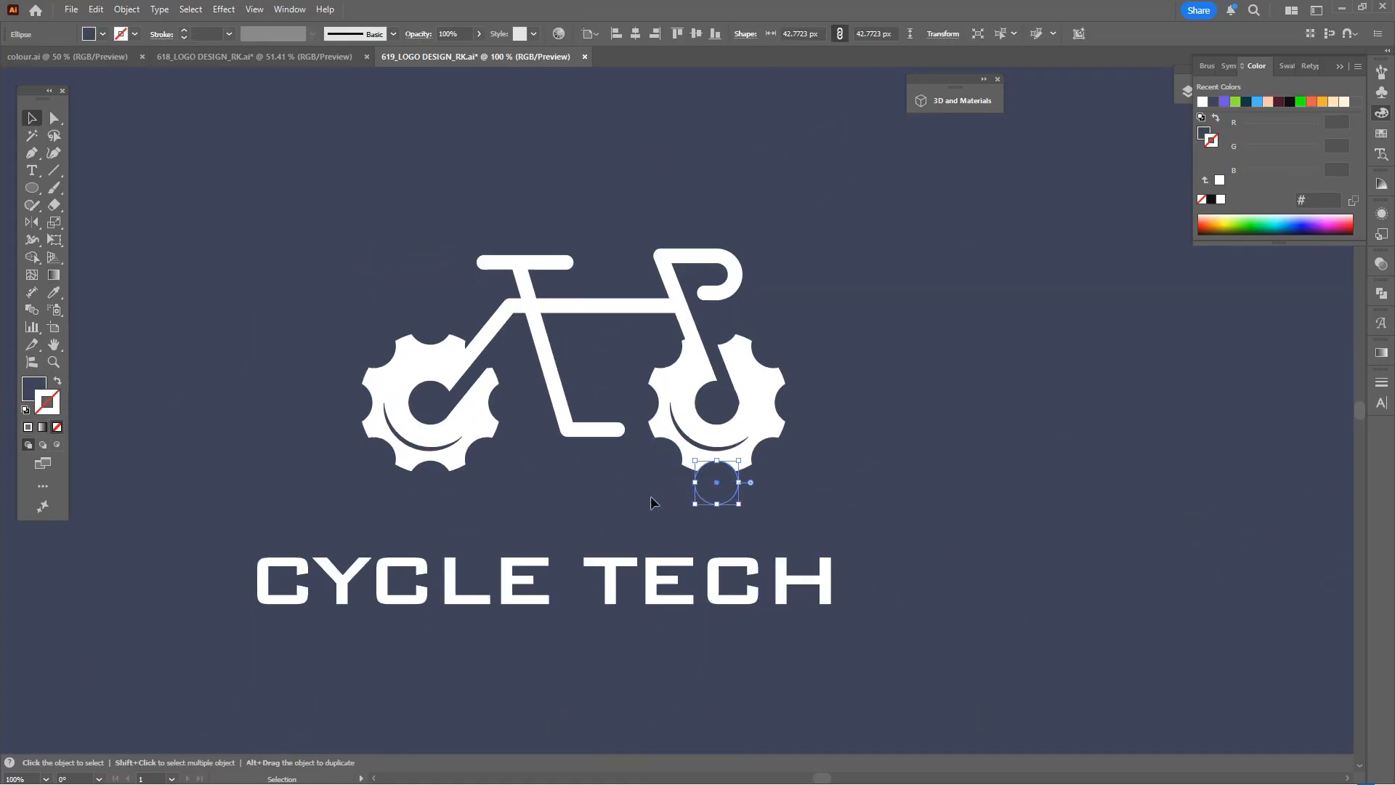
click(652, 497)
key(a)
scroll(633, 465, up, 2)
click(603, 386)
drag(603, 381, 560, 378)
click(580, 442)
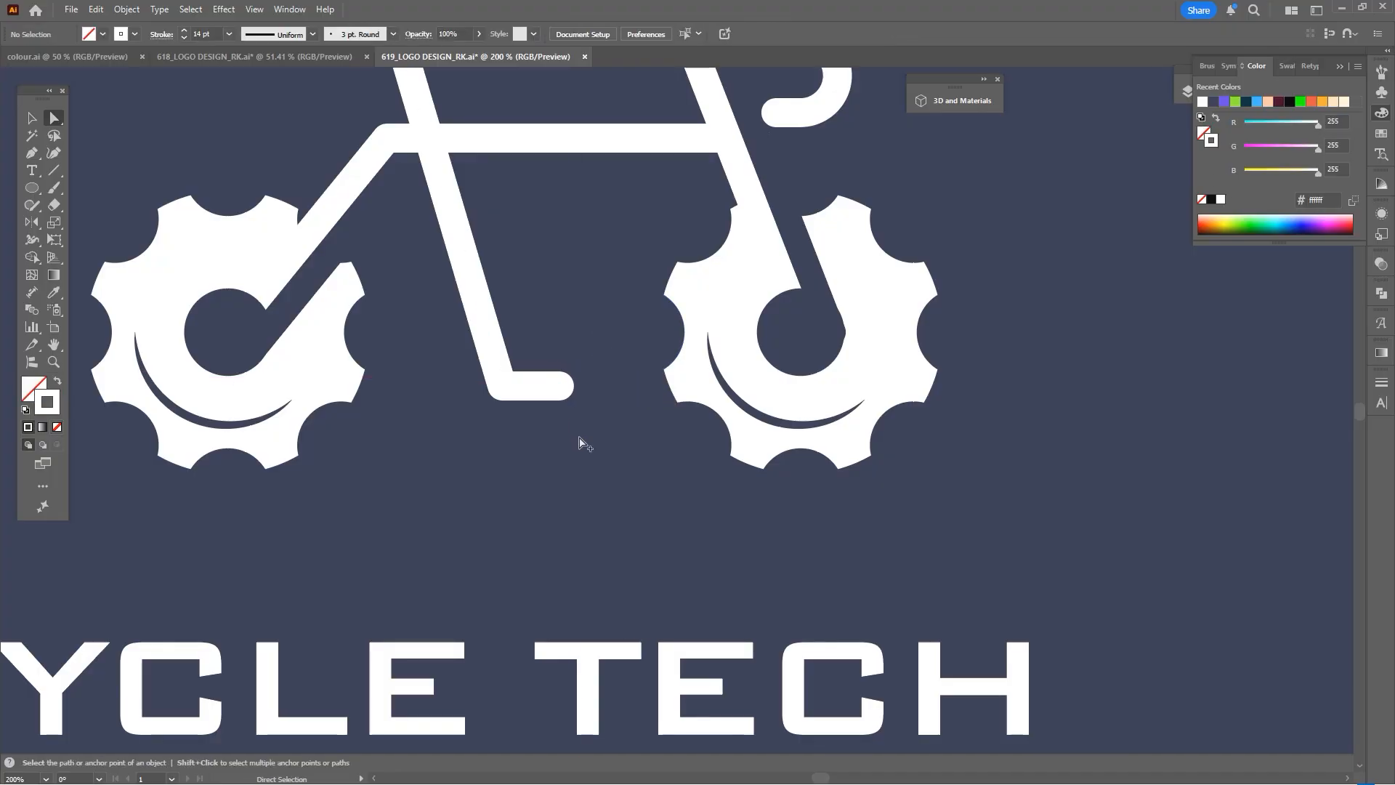
Select the whole bicycle artwork and place a duplicate outside the artboard, left of the color swatches, as an editable backup
scroll(585, 450, down, 1)
drag(585, 467, 601, 494)
scroll(601, 494, down, 2)
key(space)
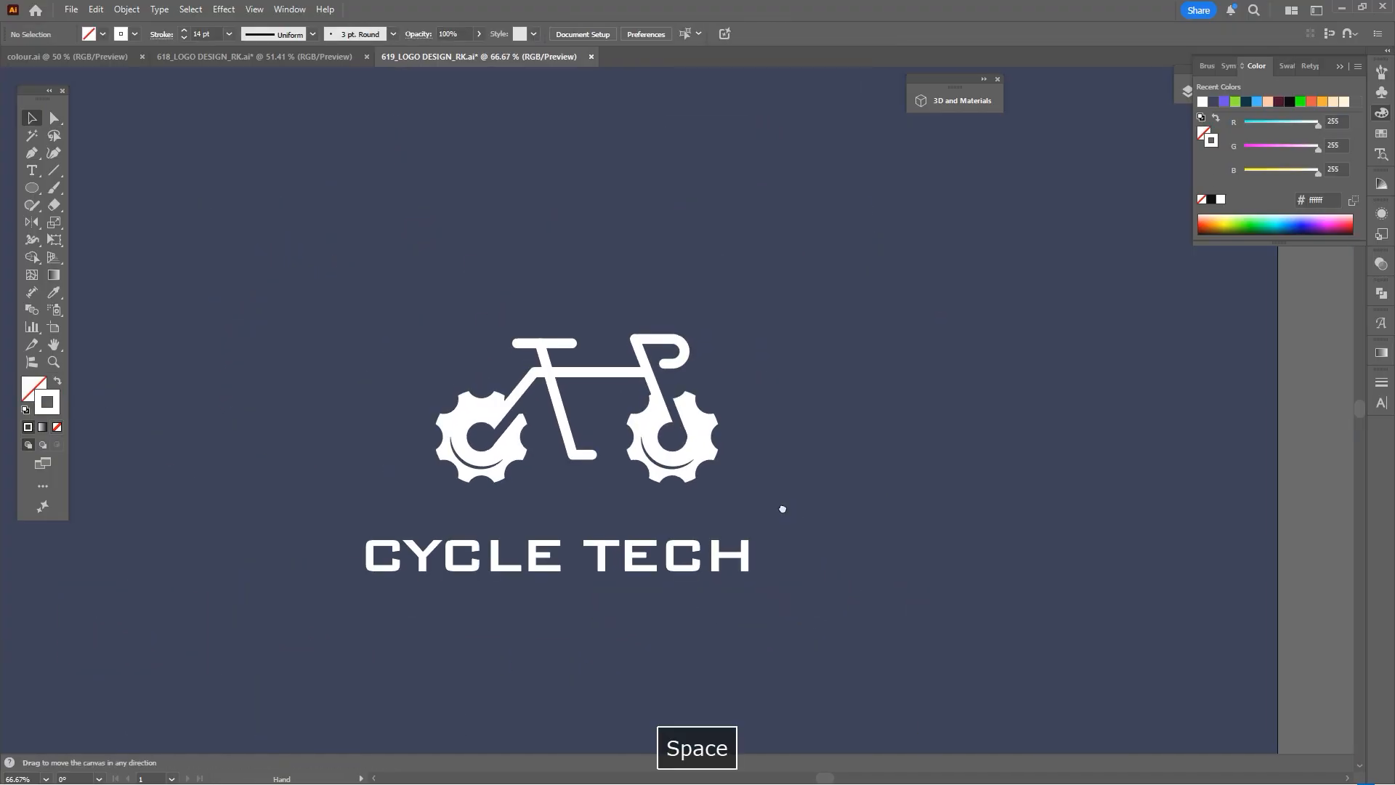
click(663, 423)
scroll(664, 422, down, 4)
mouse_move(664, 423)
mouse_down()
mouse_move(388, 421)
mouse_move(664, 423)
mouse_up()
scroll(663, 423, up, 3)
Expand the selected bicycle artwork's strokes and split all overlapping shapes with the Pathfinder Divide operation
key(F4)
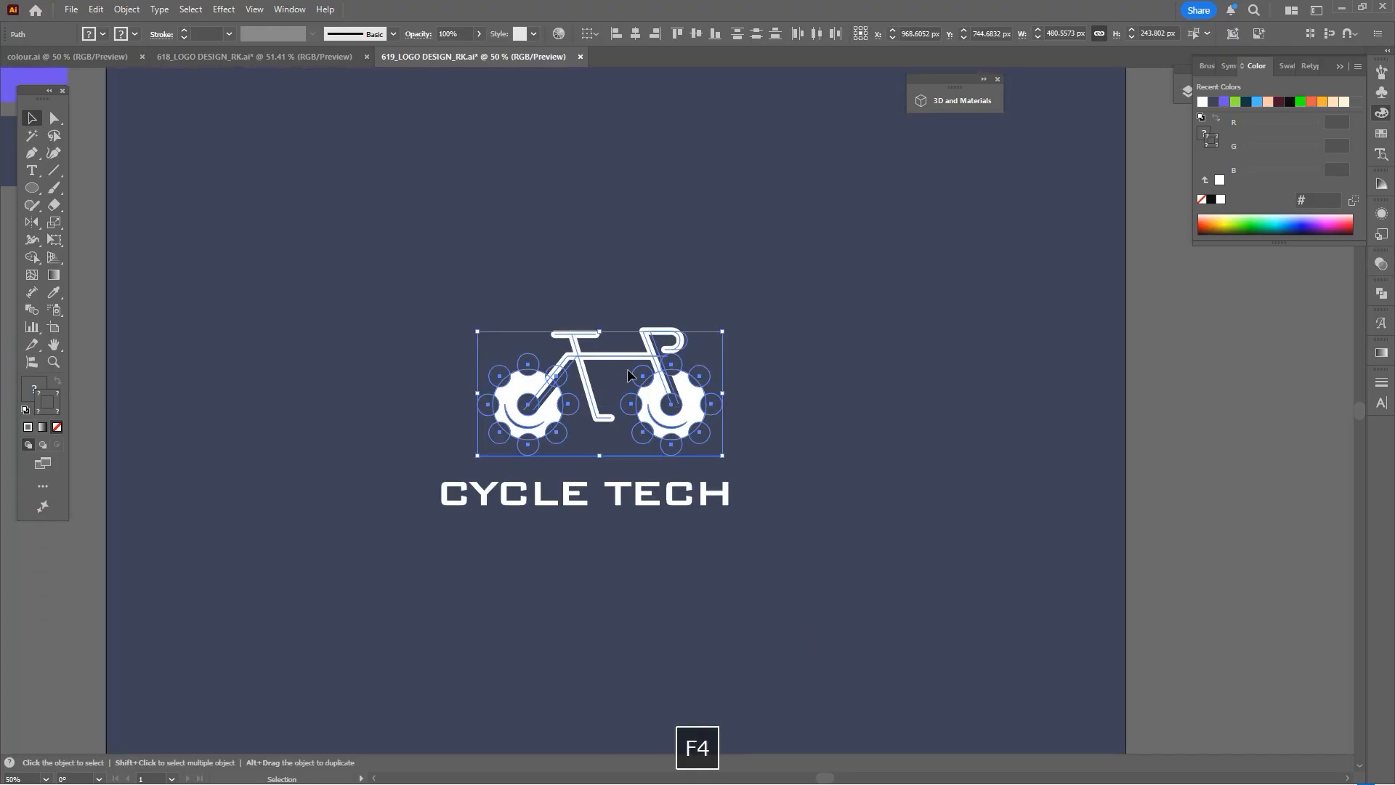
click(1383, 296)
click(1215, 366)
Isolate the divided bicycle group, select all its white pieces with the Magic Wand, and unite them
scroll(662, 417, up, 2)
double_click(704, 406)
key(y)
click(713, 404)
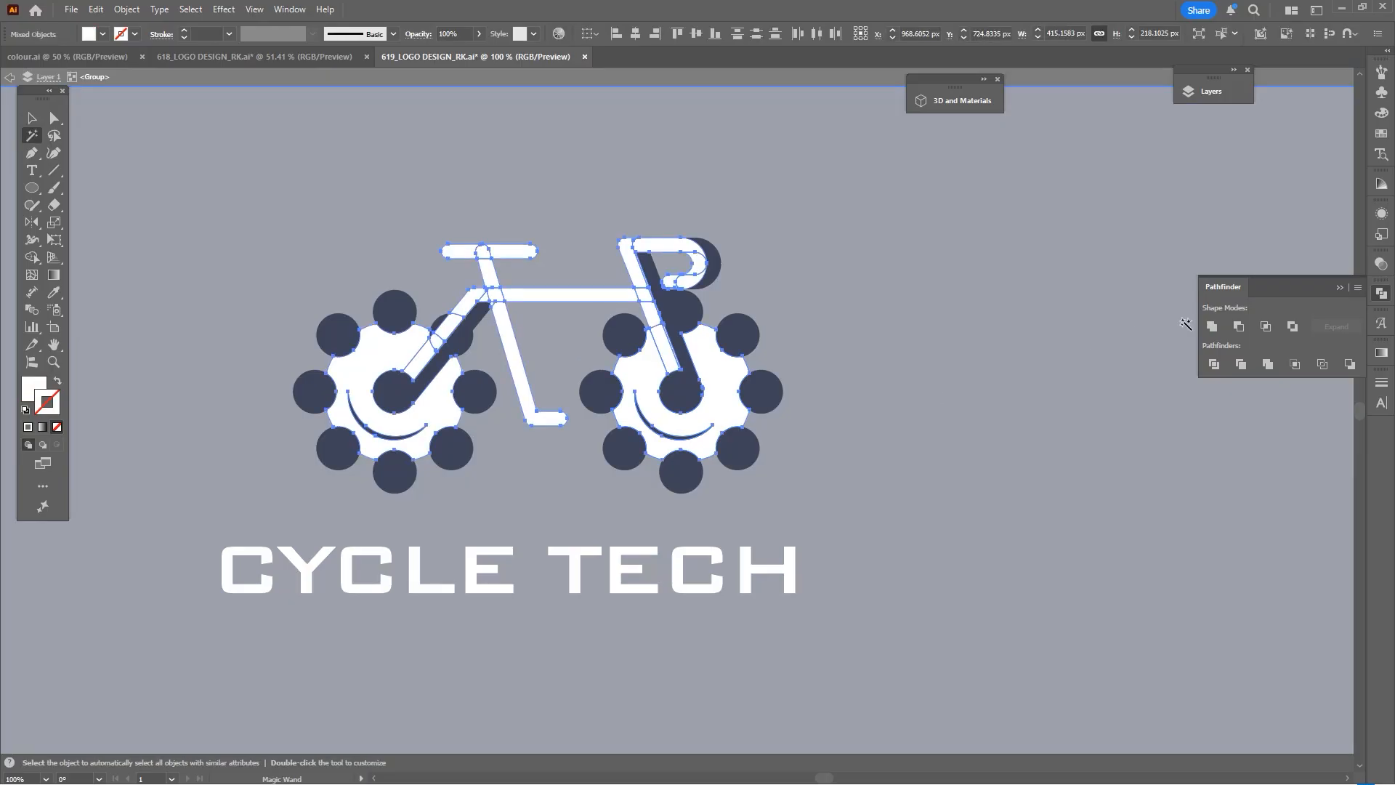
click(1213, 327)
Delete the leftover navy pieces from the bicycle group and leave isolation mode
scroll(919, 337, down, 2)
key(a)
drag(414, 507, 912, 239)
key(Delete)
double_click(928, 371)
Select the bicycle and the CYCLE TECH wordmark together and align their horizontal centers
key(space)
drag(835, 372, 741, 379)
key(v)
key(ctrl+a)
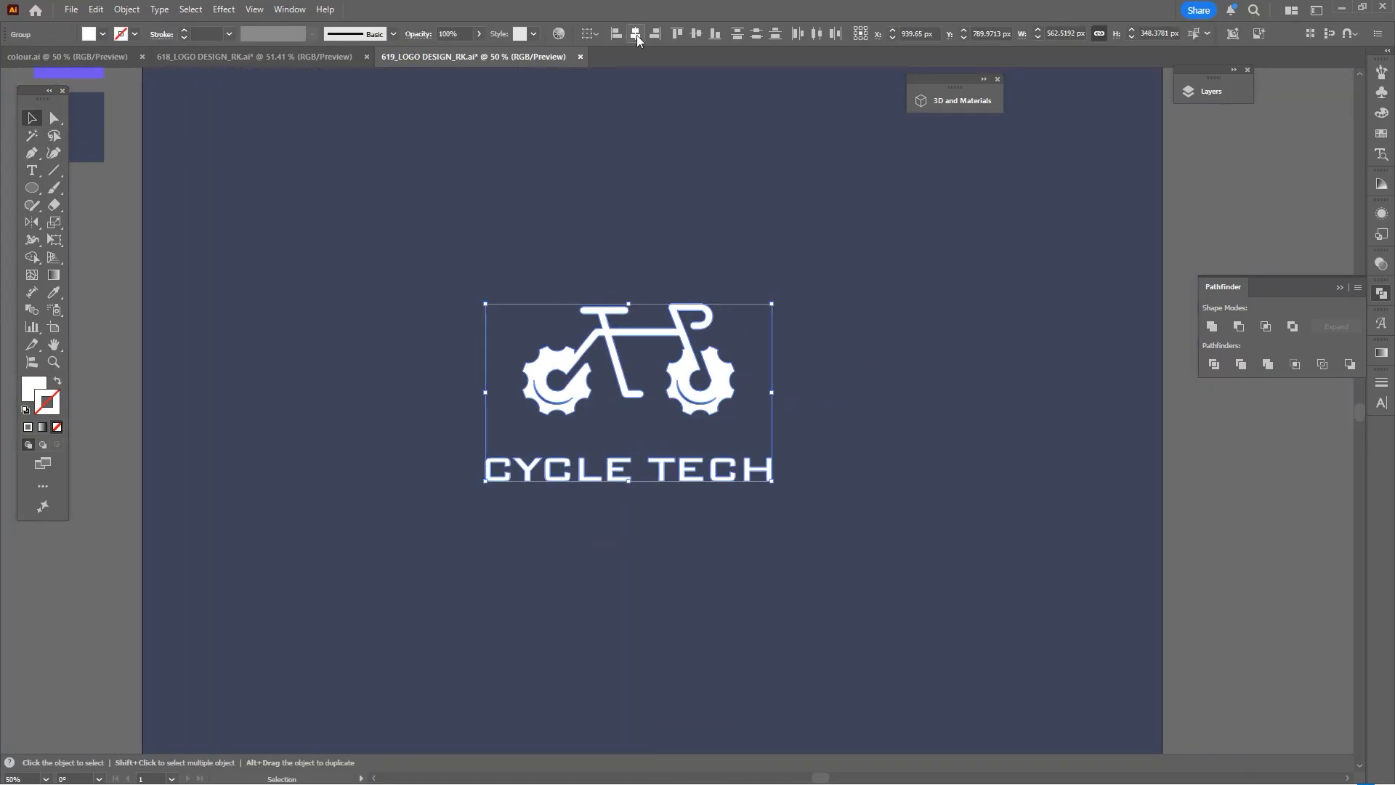
click(637, 35)
Color the bicycle with the purple sampled from the swatch beside the artboard
drag(824, 273, 517, 386)
scroll(505, 379, down, 1)
key(i)
click(247, 205)
key(v)
Group the purple bicycle and center it horizontally with the CYCLE TECH wordmark
key(space)
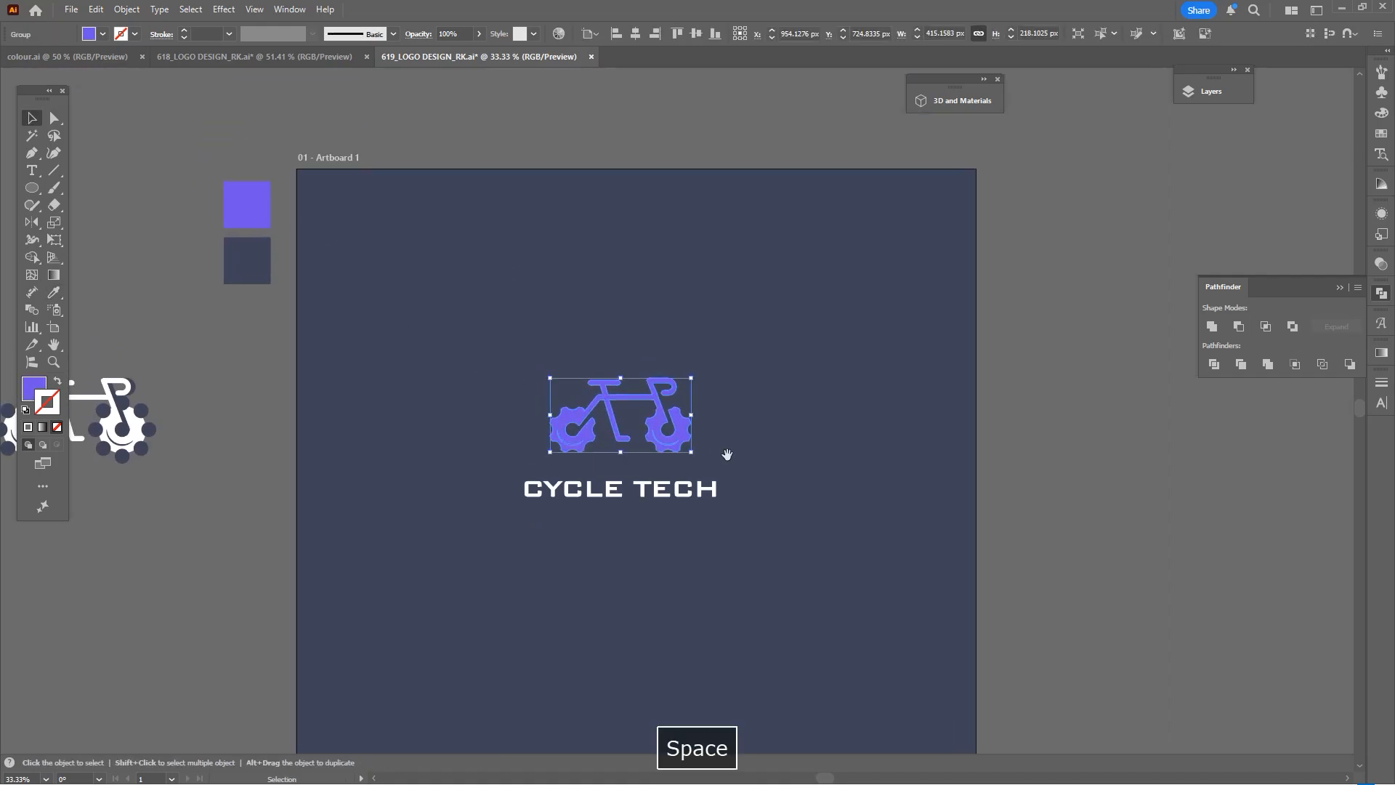
drag(727, 455, 737, 419)
key(ctrl+g)
drag(766, 487, 582, 299)
click(637, 34)
click(819, 436)
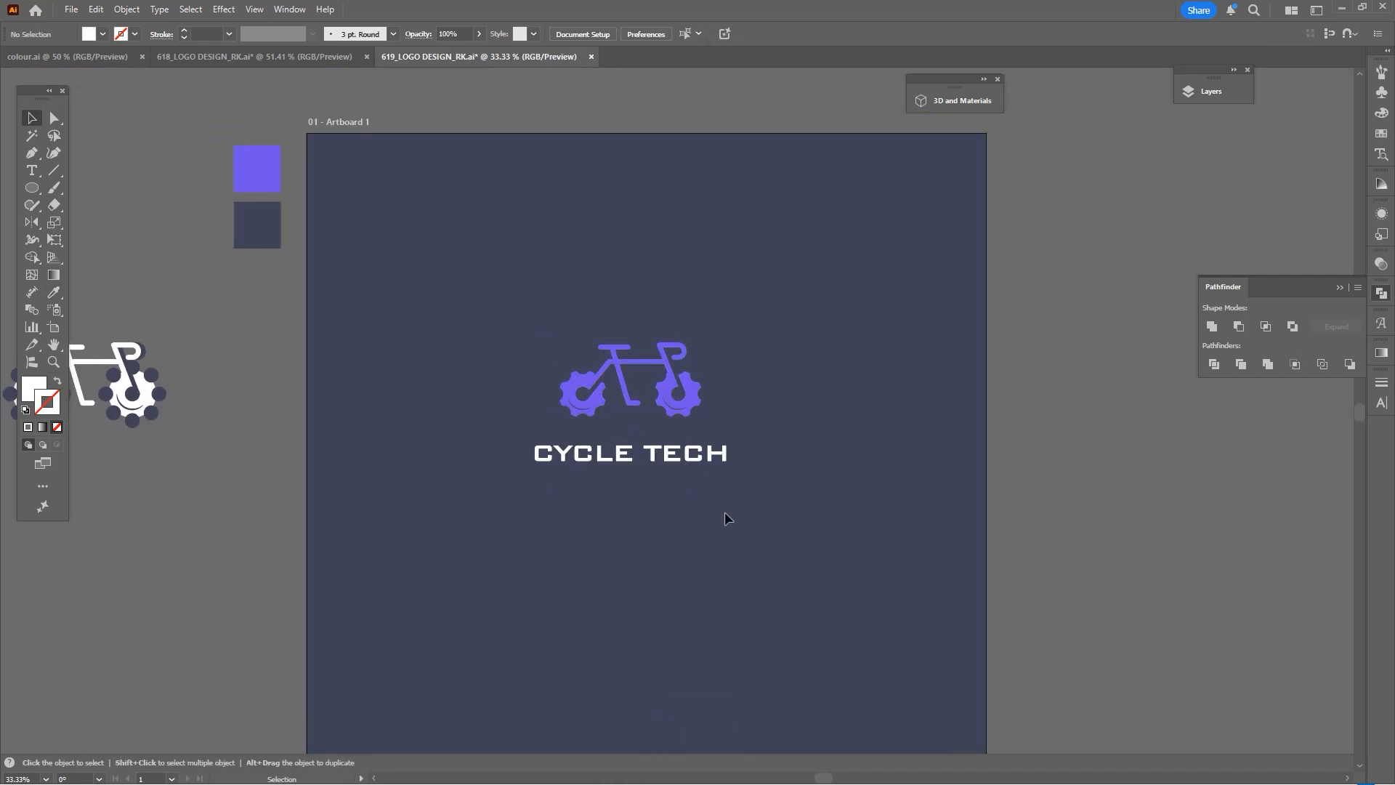
Color the CYCLE TECH wordmark with the dark navy sampled from the background
scroll(725, 513, up, 3)
click(680, 349)
key(i)
click(584, 490)
scroll(584, 490, down, 3)
Unlock the background rectangle and fill it with white
key(ctrl+alt+2)
key(a)
click(923, 473)
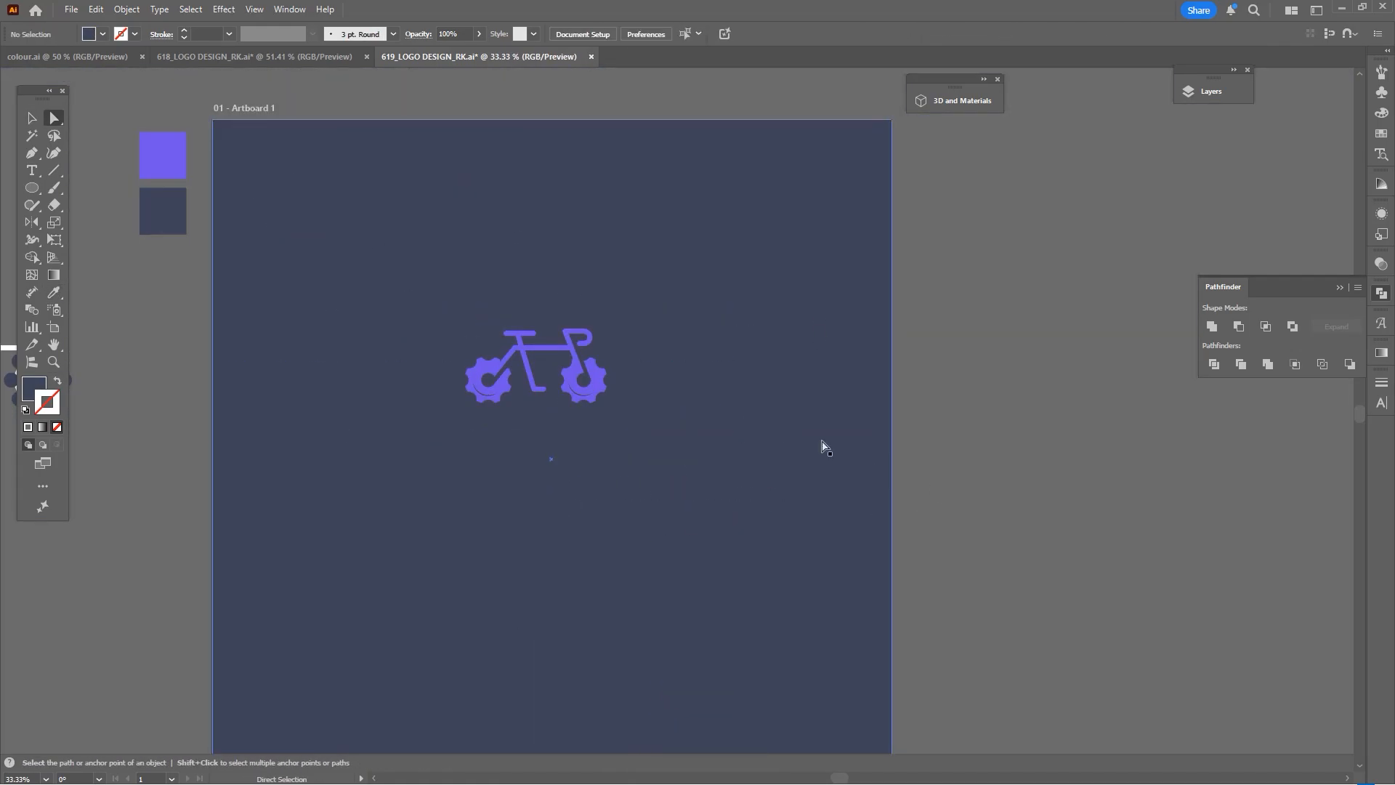
click(822, 441)
key(d)
key(i)
key(slash)
Center the bicycle and wordmark horizontally and vertically on the white background, and lock the background
key(v)
drag(984, 551, 351, 291)
shift+click(741, 321)
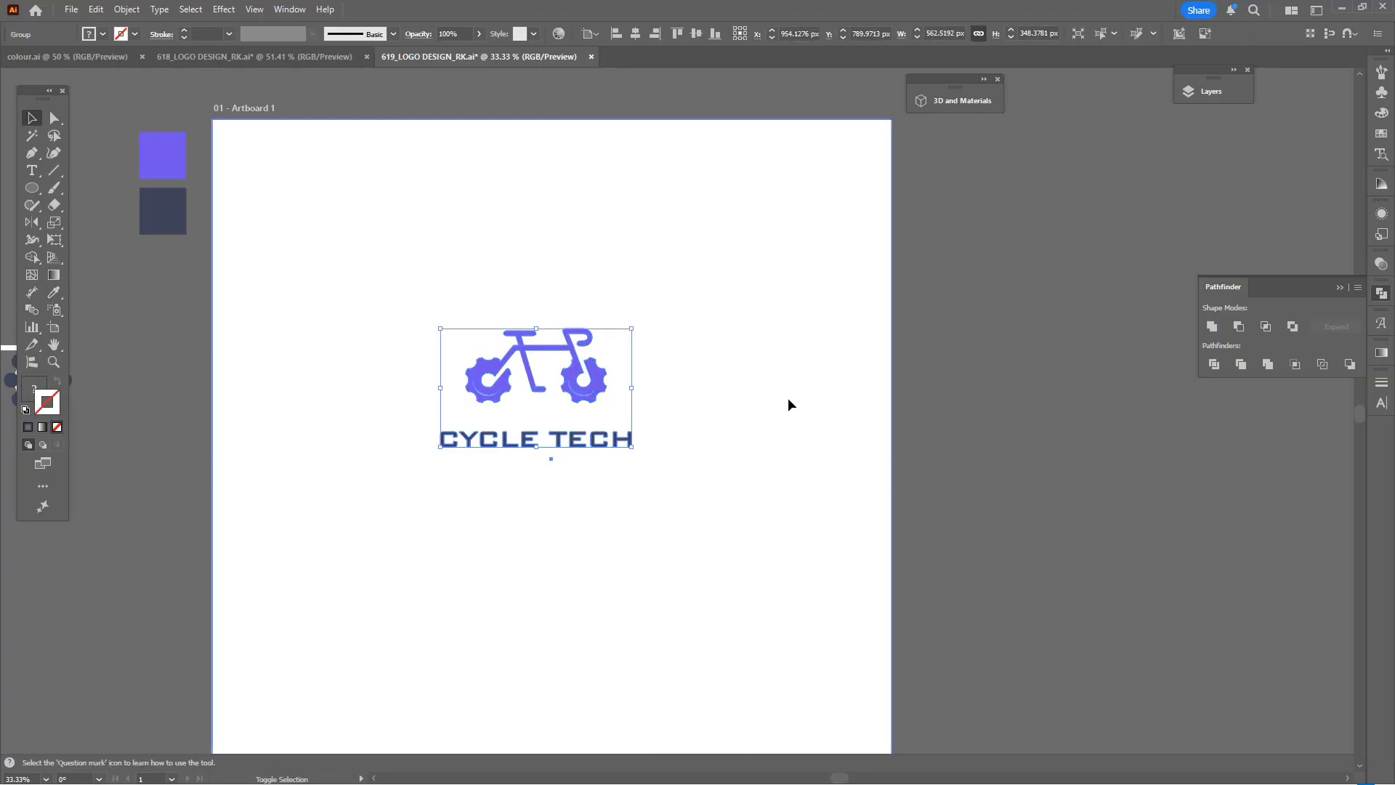
shift+click(788, 405)
click(635, 34)
click(696, 35)
drag(800, 530, 798, 531)
key(ctrl+2)
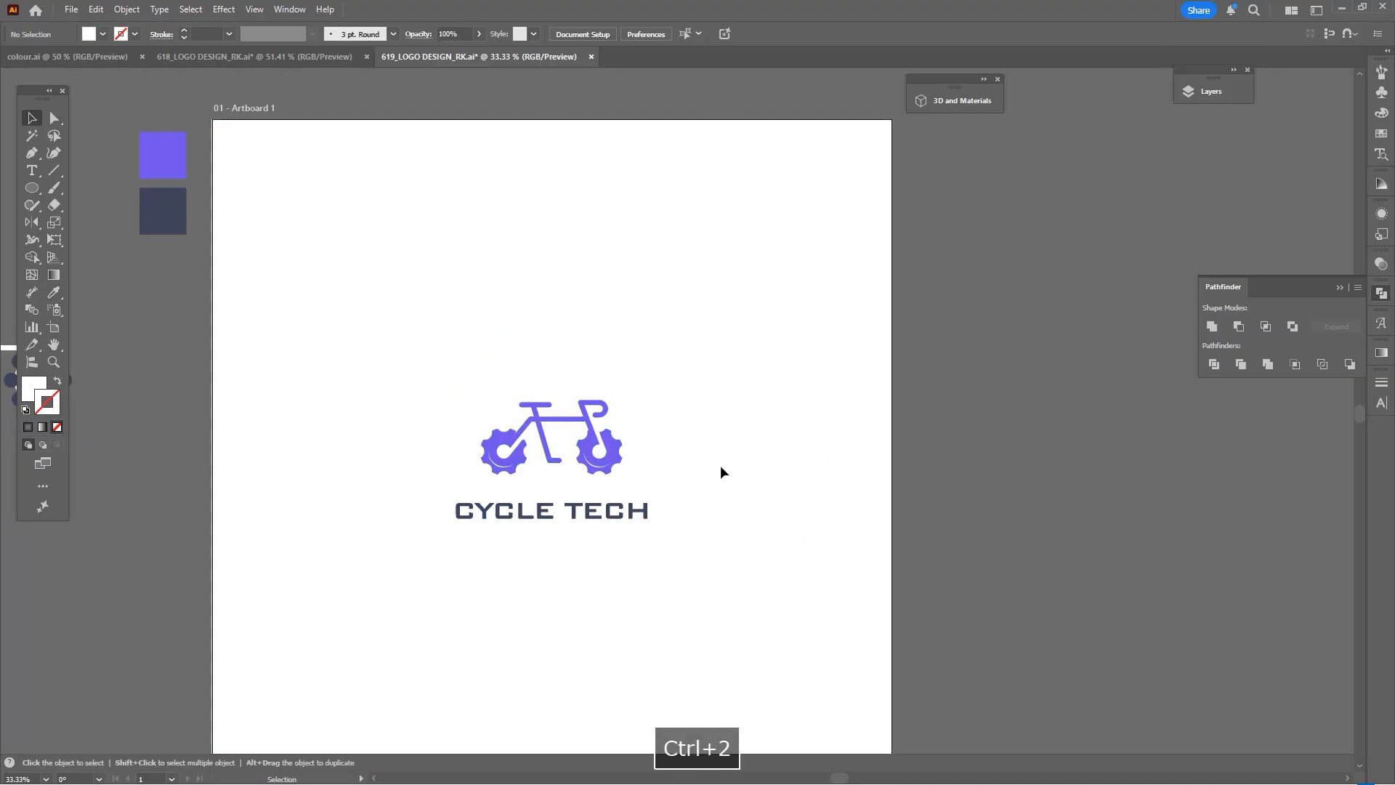
Move the bicycle straight down to narrow the gap above the CYCLE TECH wordmark
key(a)
drag(703, 362, 416, 483)
scroll(626, 469, up, 4)
drag(625, 469, 847, 378)
drag(791, 304, 790, 399)
click(914, 400)
key(v)
scroll(900, 393, down, 3)
scroll(900, 407, up, 1)
key(ctrl+z)
drag(878, 433, 792, 436)
drag(741, 359, 741, 386)
Ungroup the logo, enlarge the wordmark proportionally to about 829 px wide, and nudge it slightly down below the bicycle
click(801, 469)
key(ctrl+shift+g)
drag(854, 456, 900, 482)
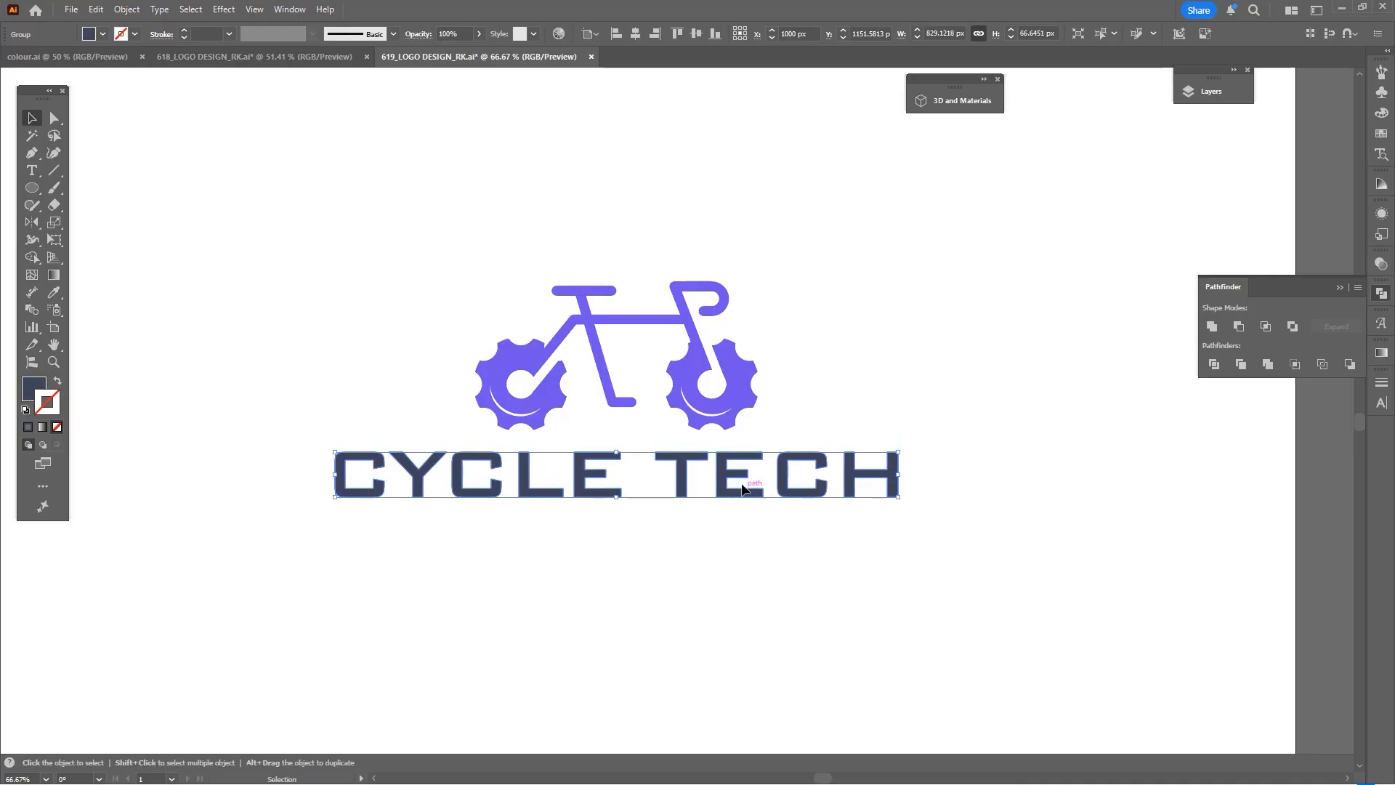
drag(733, 476, 731, 487)
click(708, 558)
Scale the CYCLE TECH wordmark down to about 1.6 times the bicycle's width
scroll(713, 560, down, 3)
drag(726, 564, 578, 445)
click(615, 447)
scroll(616, 449, up, 2)
shift+click(577, 450)
click(578, 450)
scroll(578, 451, up, 1)
scroll(675, 499, down, 3)
Group the bicycle with the wordmark and center the finished logo on the artboard
drag(675, 499, 734, 374)
key(ctrl+g)
drag(746, 357, 732, 321)
click(635, 33)
click(748, 408)
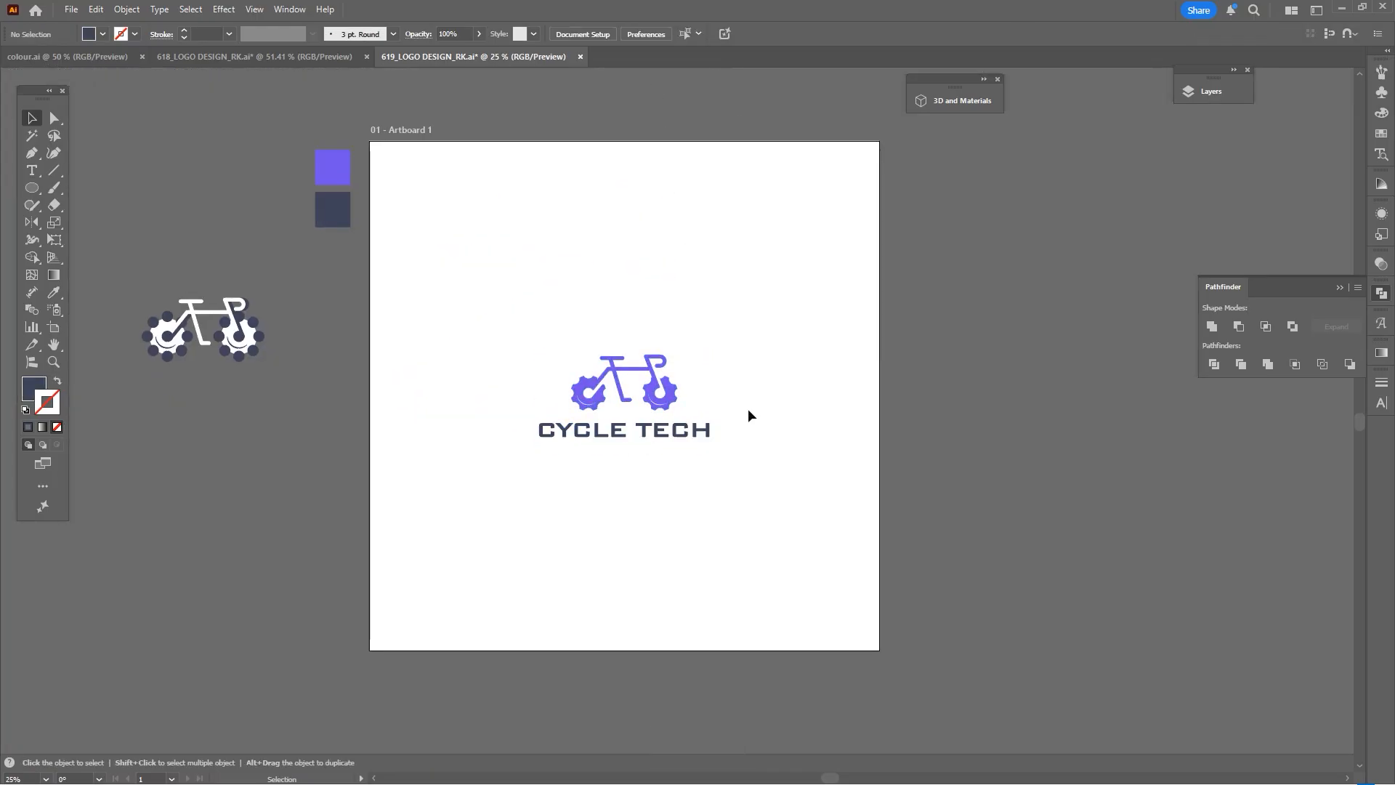
scroll(744, 411, up, 1)
drag(626, 549, 661, 525)
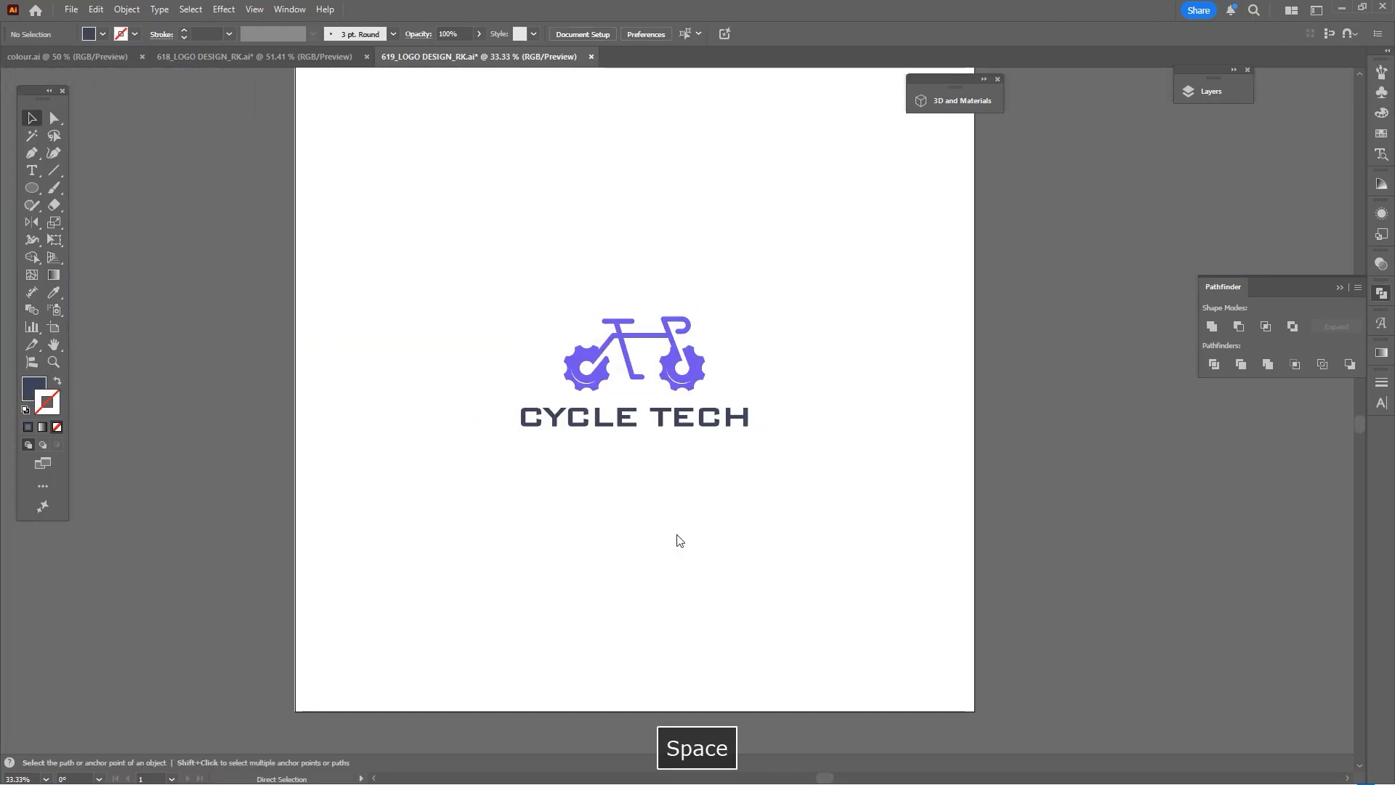